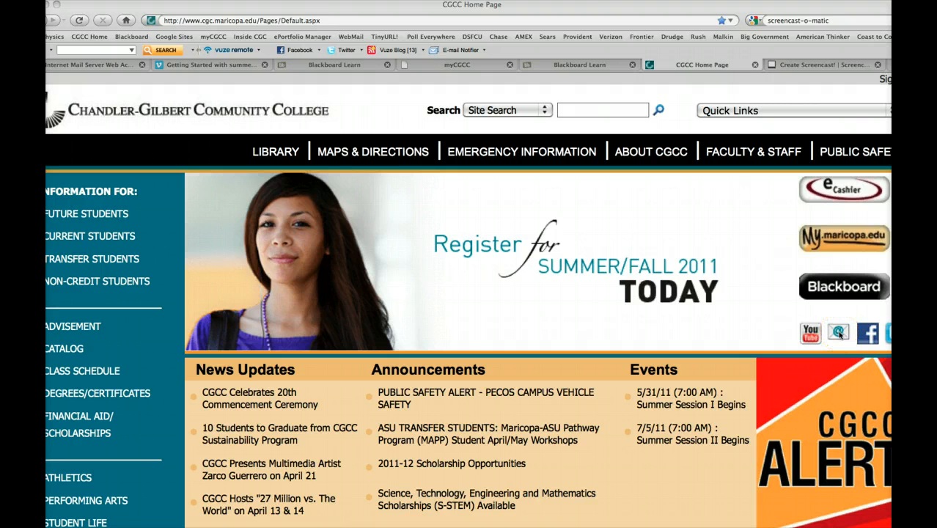
- Open the college's student email login page and sign in with the user ID (MEID) and account password
left_click(840, 333)
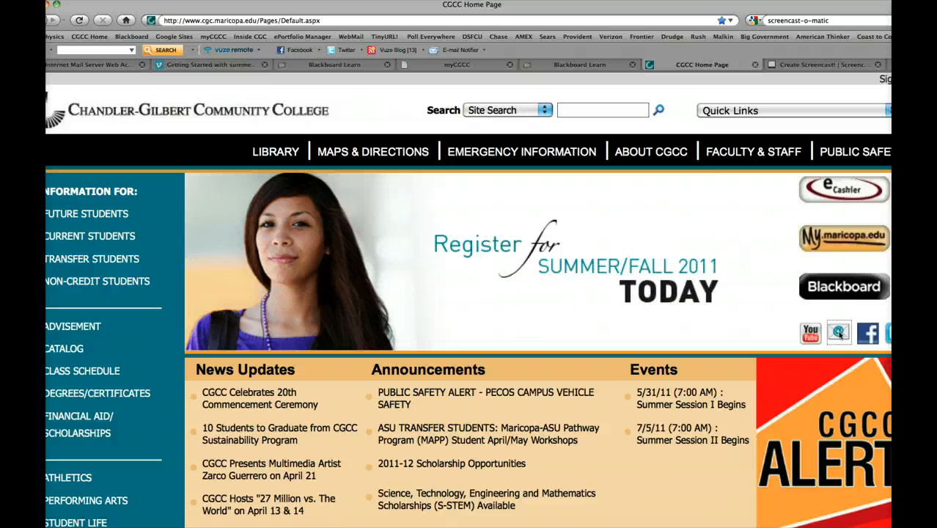
left_click(840, 333)
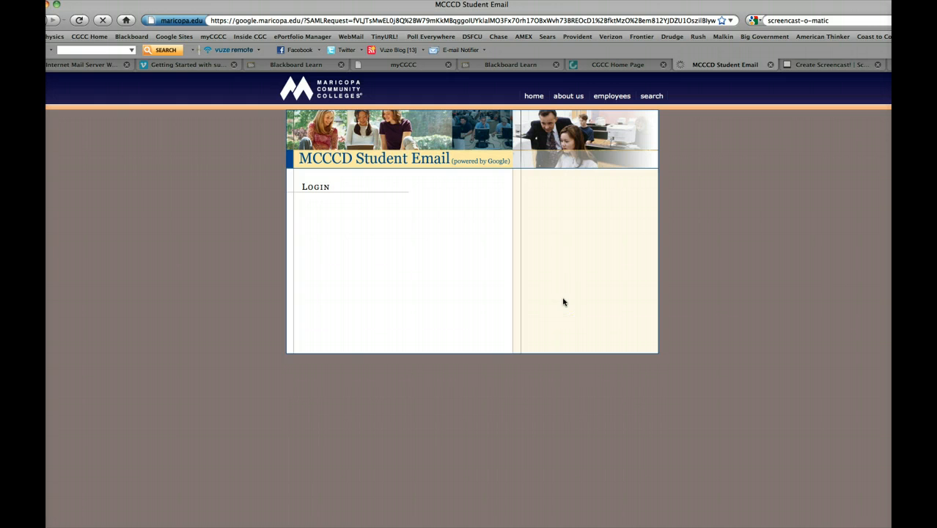
left_click(381, 237)
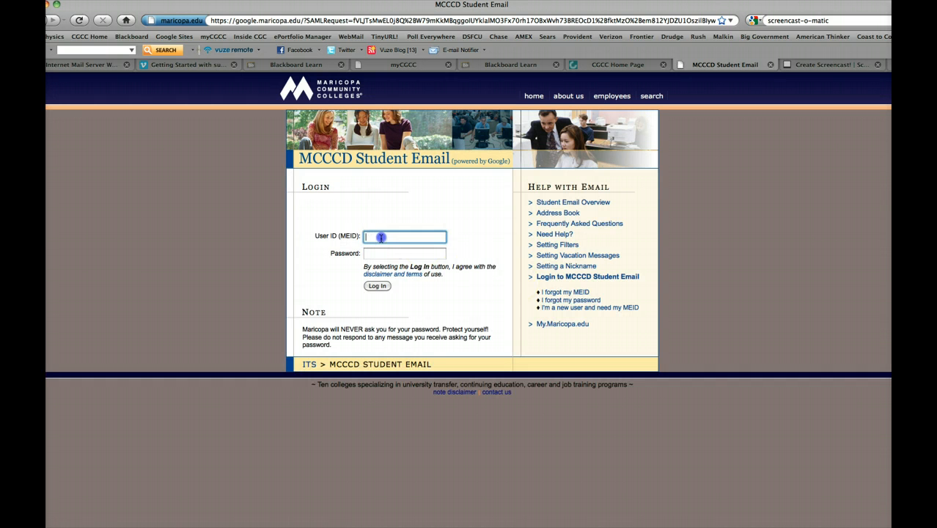
type("davaa00007")
key("Tab")
type("•••••")
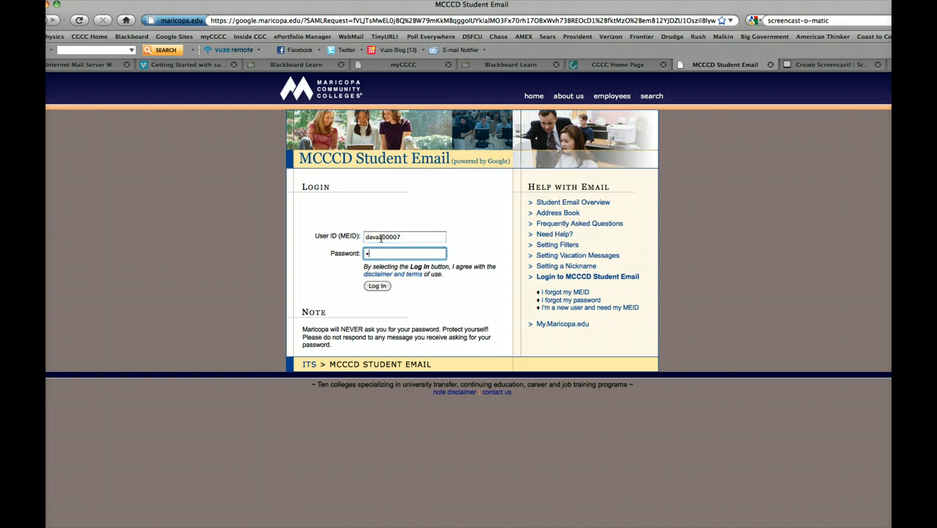
type("•••")
left_click(378, 286)
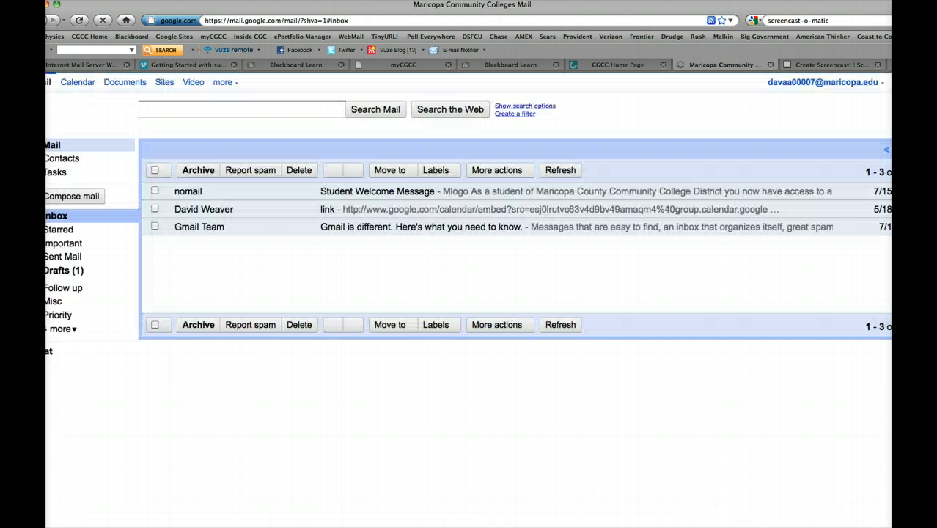
- Switch from the student mailbox to Google Sites and start creating a new site in maricopa.edu
left_click(318, 283)
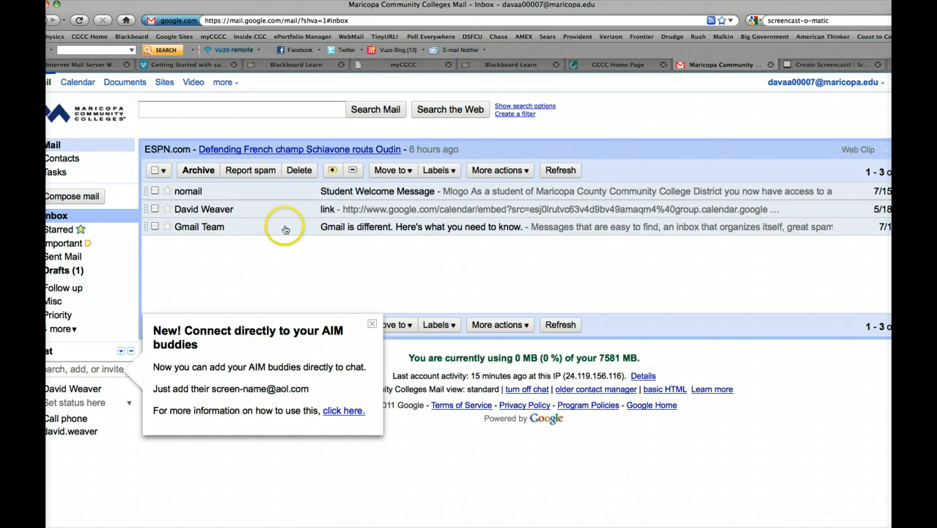
left_click(165, 85)
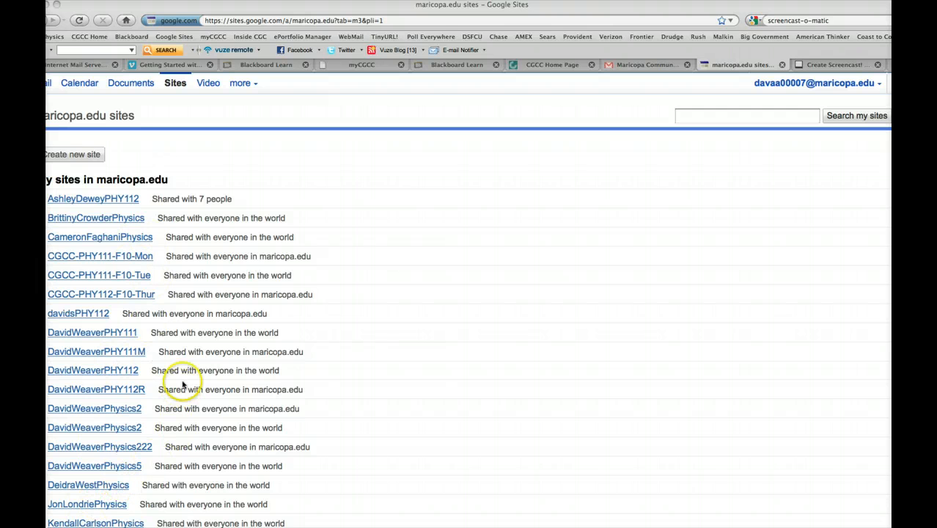
left_click(71, 155)
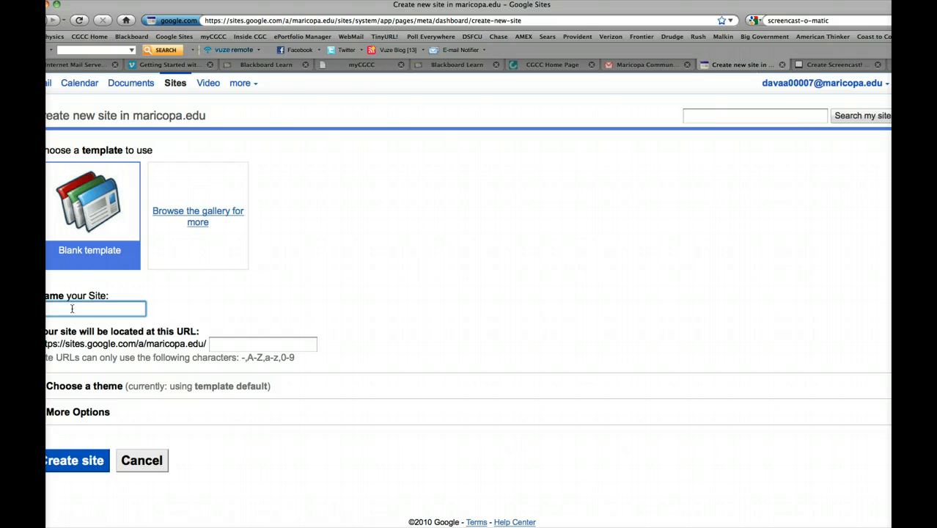
- Name the site with the owner's full name followed by PHY11XSum11, without spaces, and create it from the blank template
type("davidWeaverPHY11")
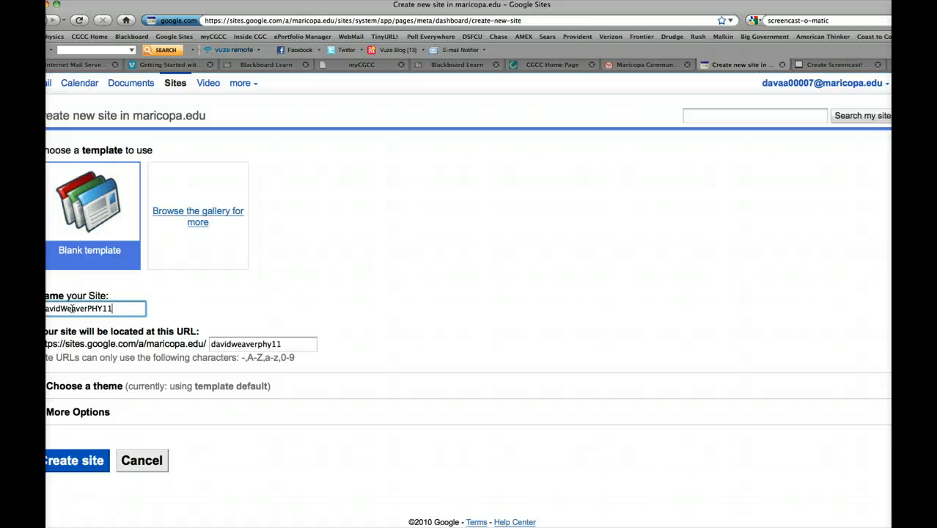
type("X")
type("Sum")
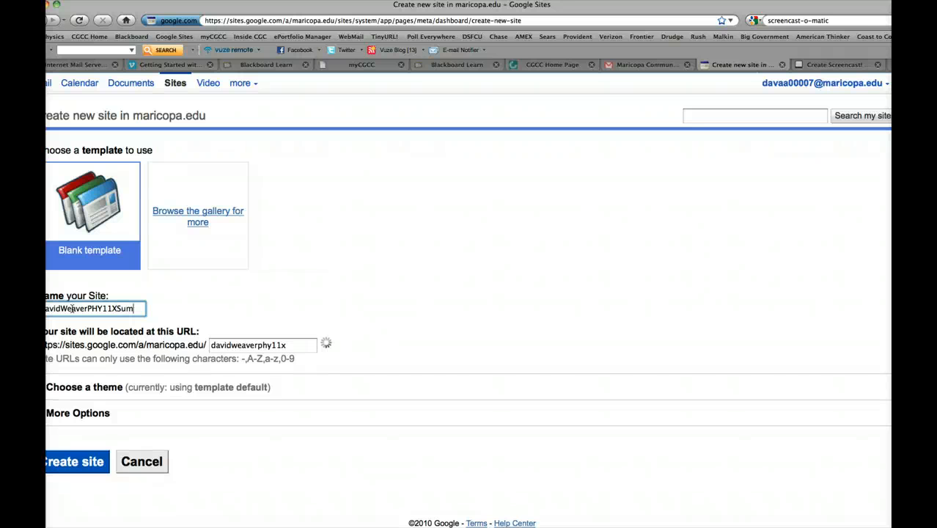
type("11")
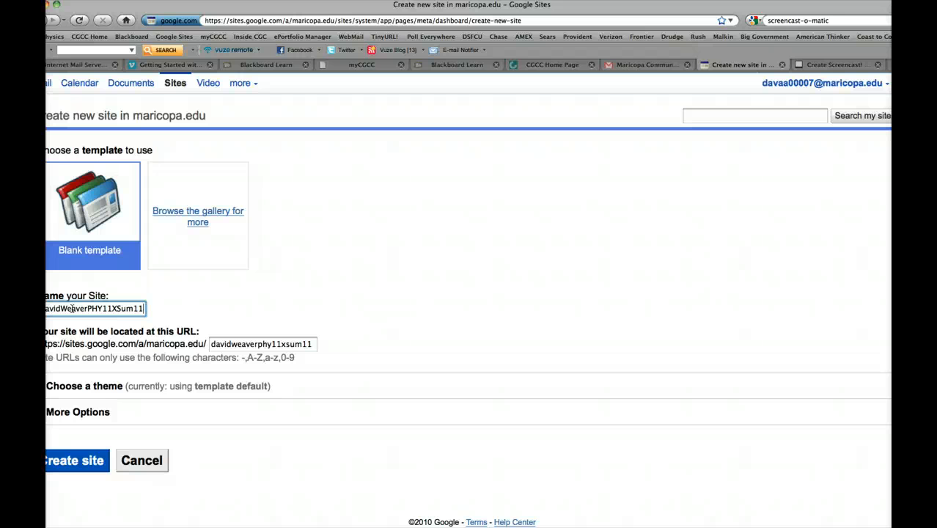
left_click(128, 309)
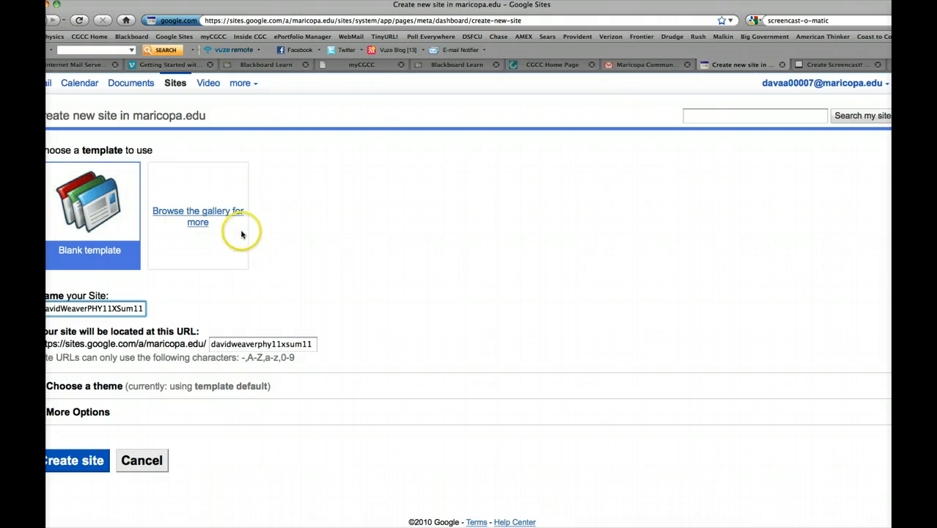
left_click(205, 224)
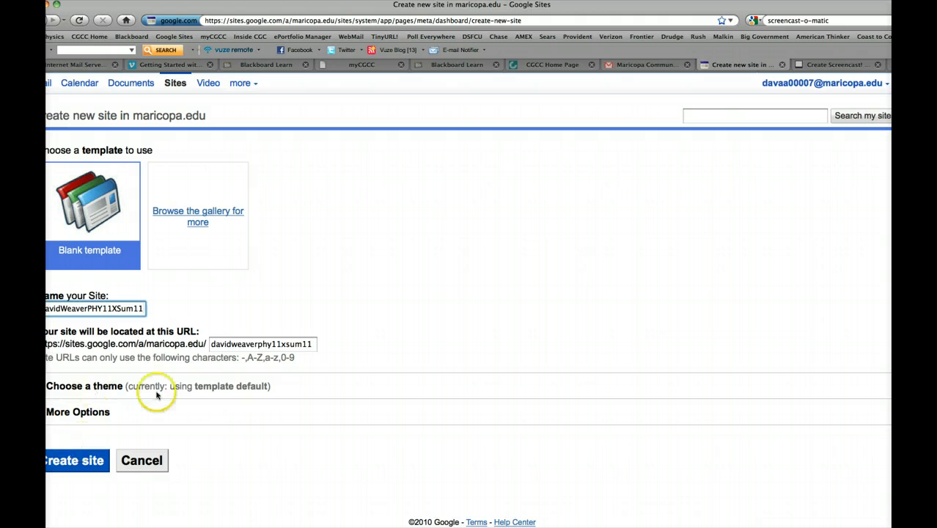
left_click(80, 461)
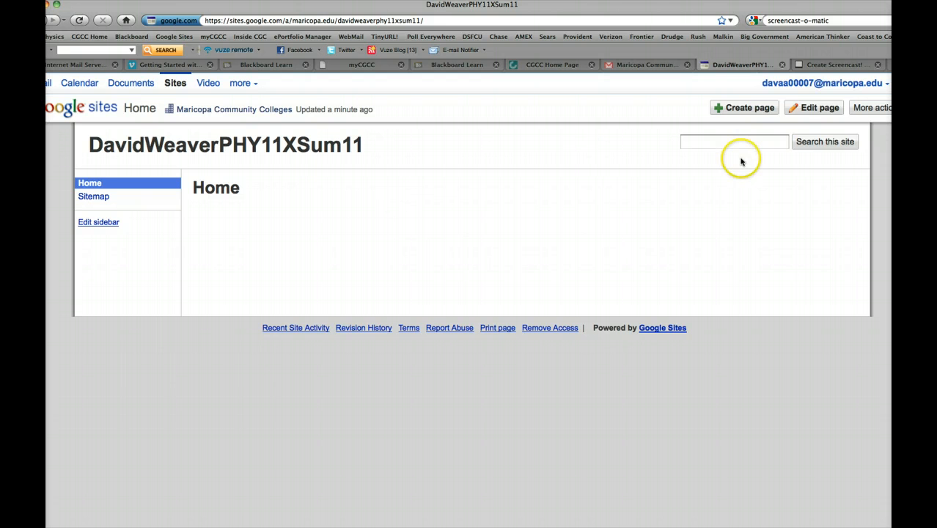
- Review the new site's sharing permissions, leaving them as they are
left_click(869, 109)
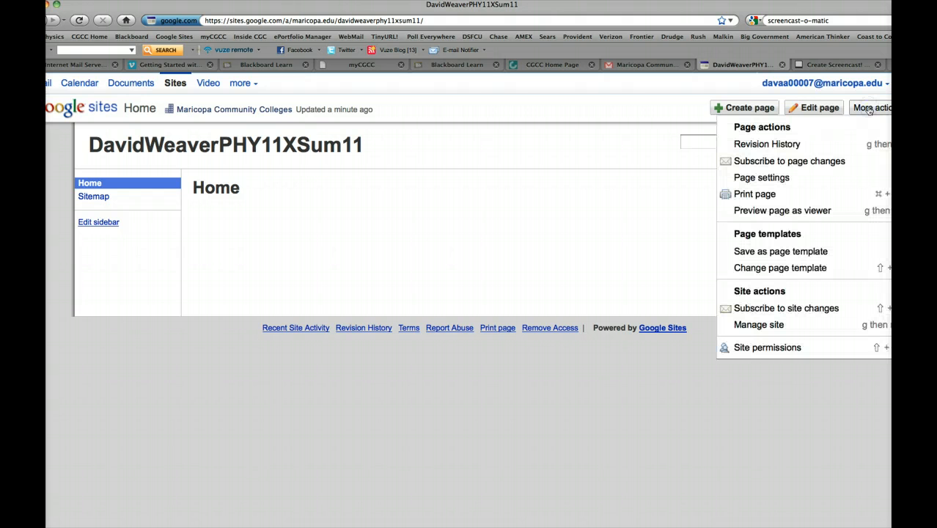
left_click(794, 348)
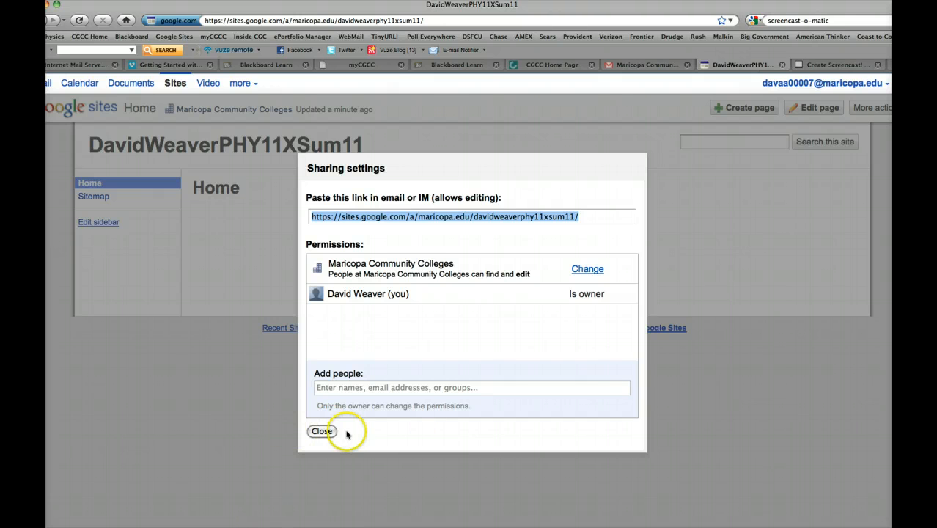
left_click(322, 432)
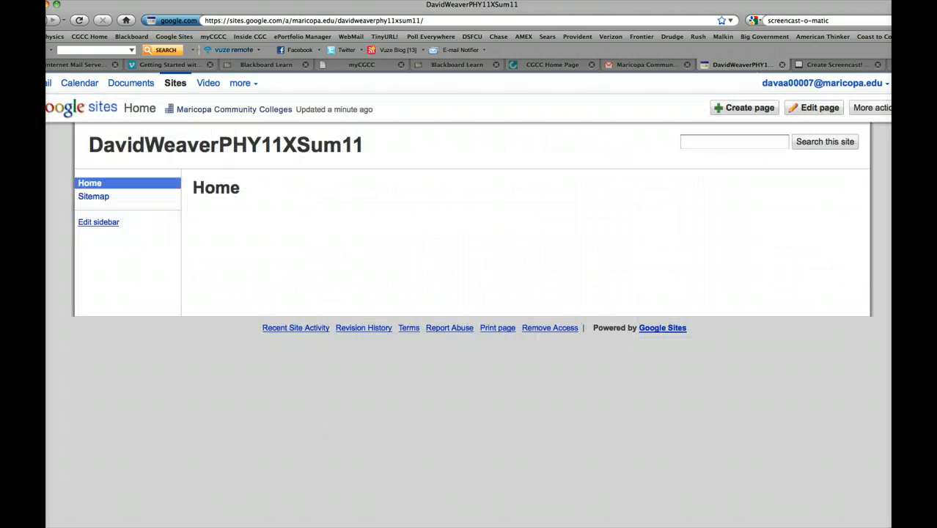
- Disallow editing by anyone within Maricopa Community Colleges in the site's sharing settings, and save the change
left_click(873, 108)
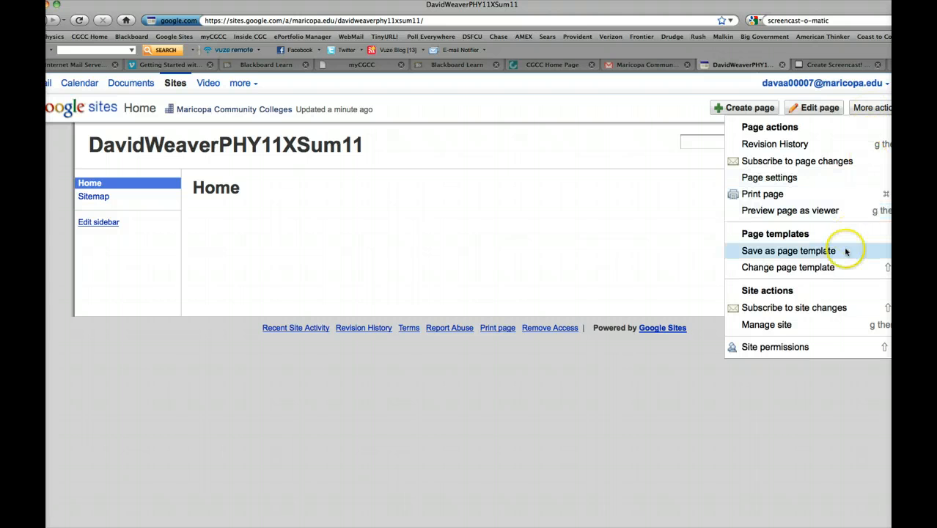
left_click(803, 326)
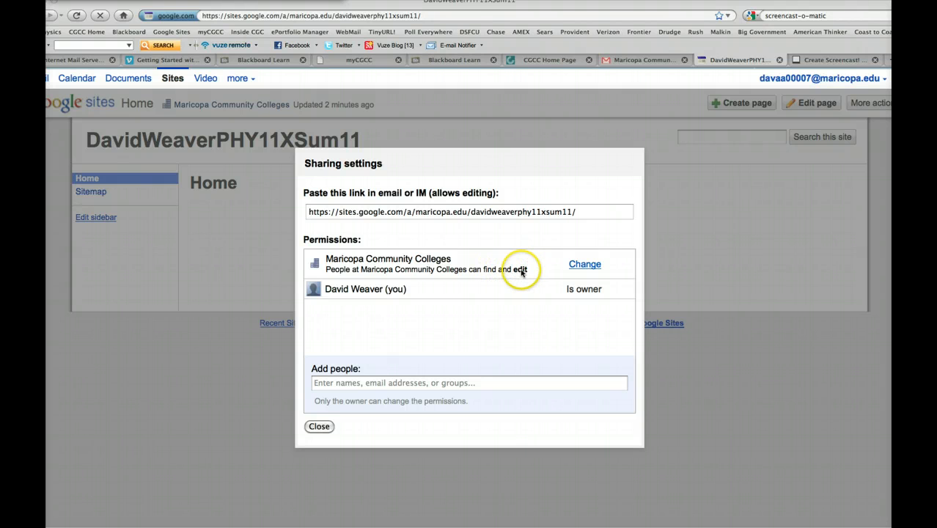
left_click(586, 265)
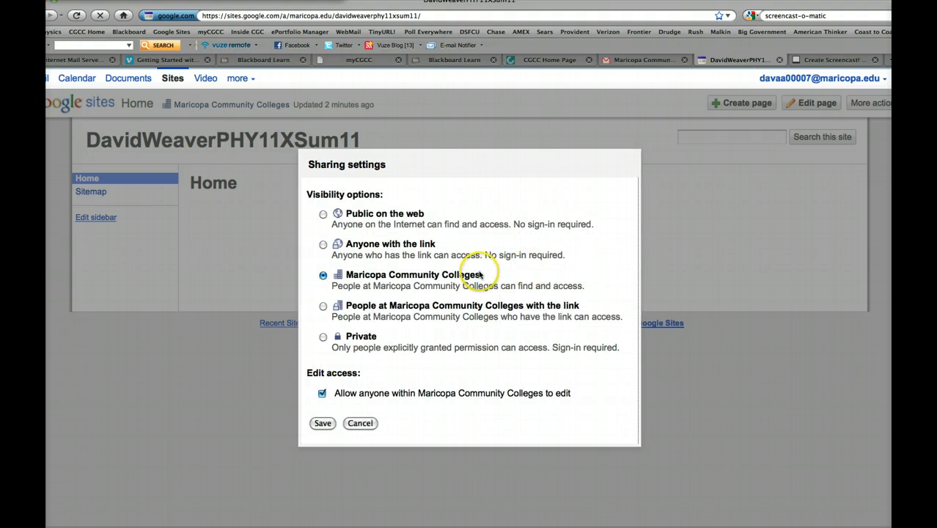
left_click(322, 393)
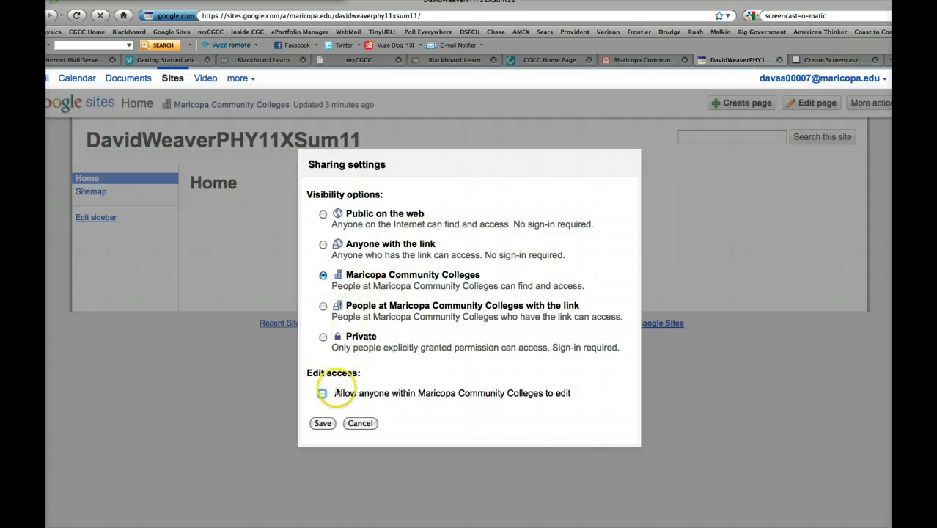
left_click(322, 424)
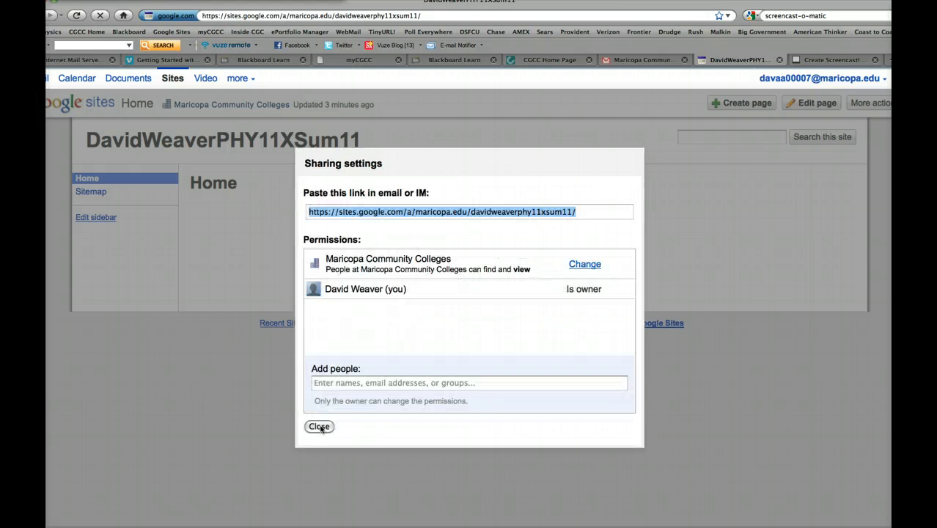
left_click(319, 427)
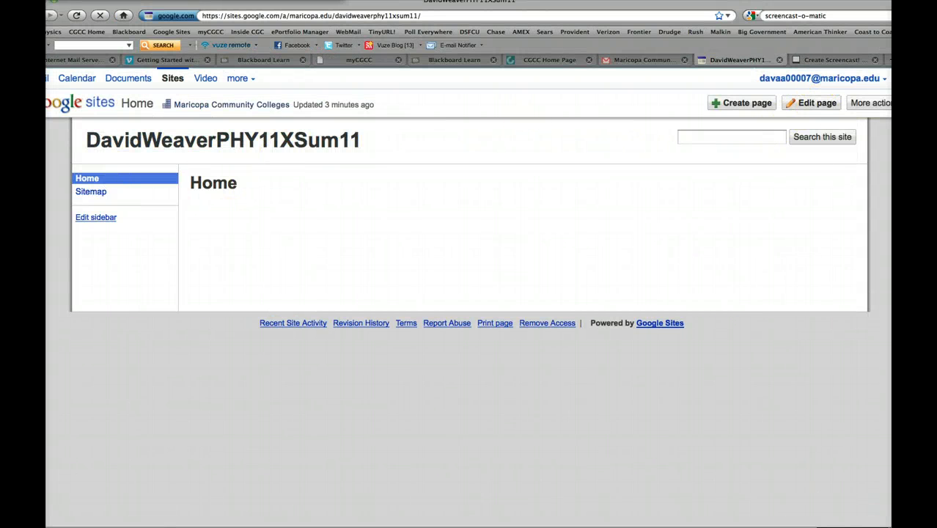
- Edit the home page and put the owner's full name in possessive form plus PHY 11X before Home in its title
left_click(803, 106)
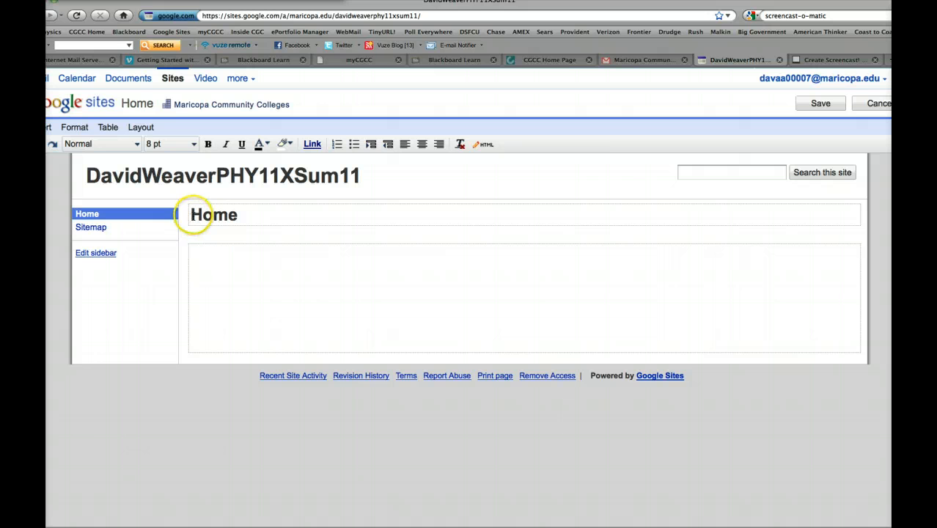
left_click(193, 217)
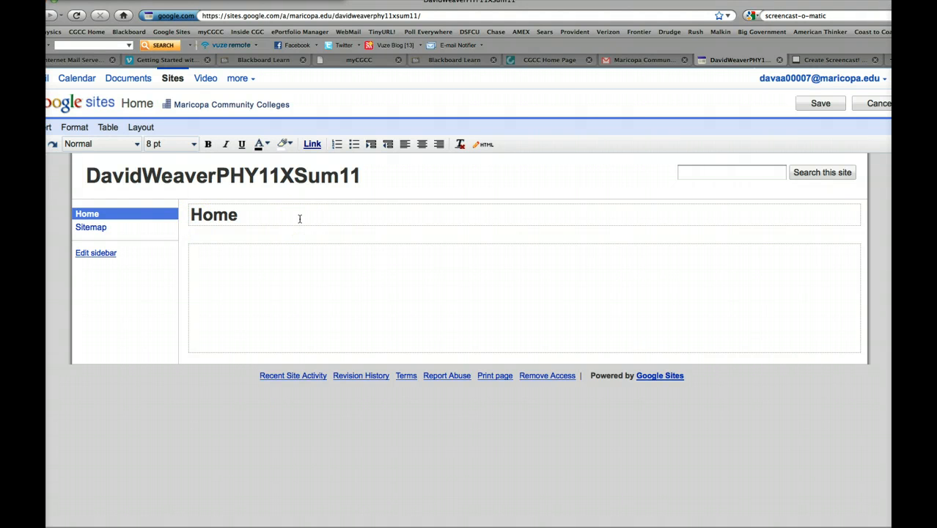
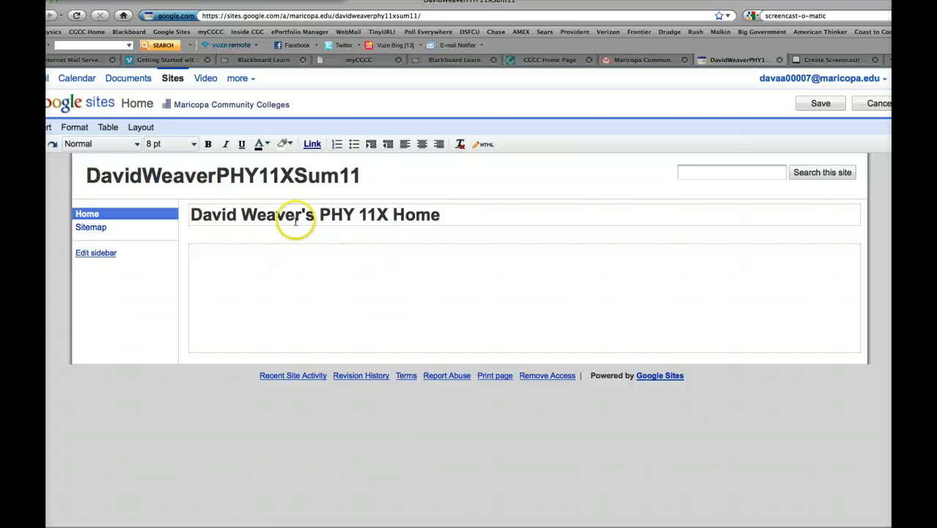
- Upload the image D Toon 4.jpg from the Desktop and insert it into the home page's body
left_click(197, 251)
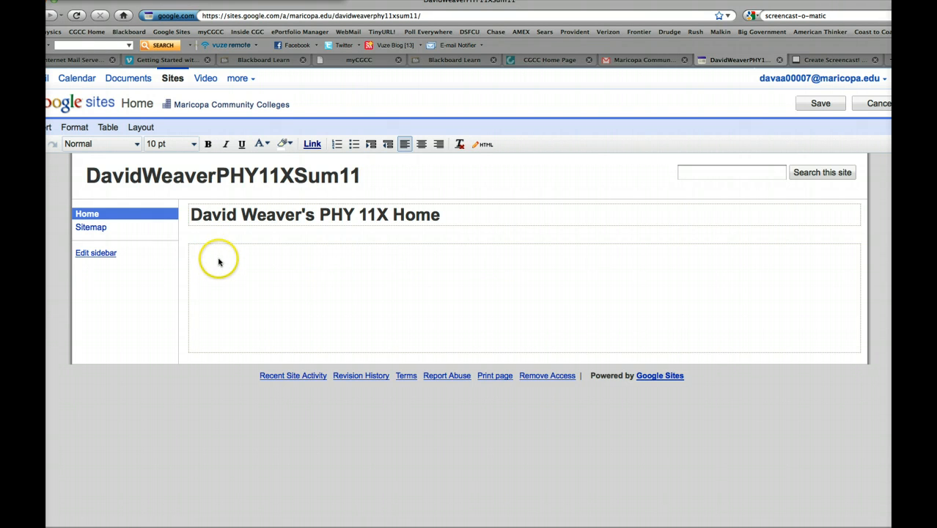
left_click(49, 129)
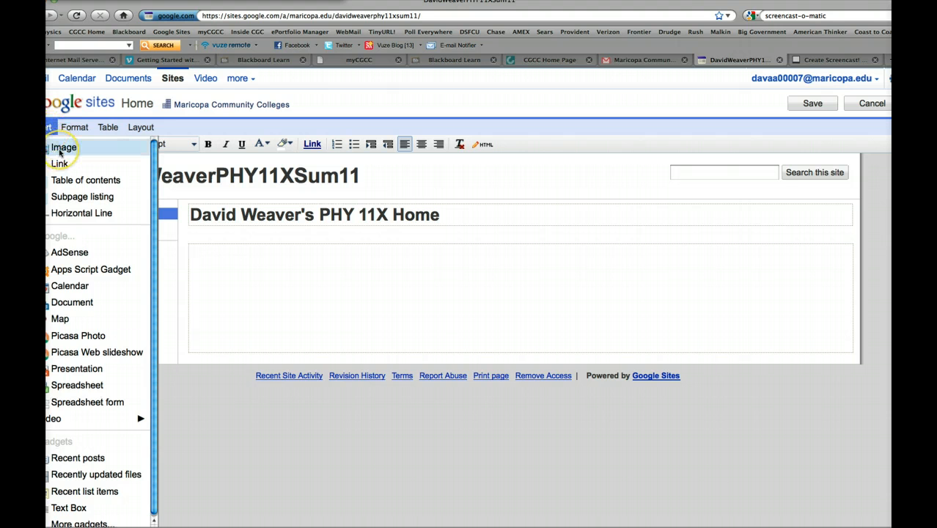
left_click(61, 148)
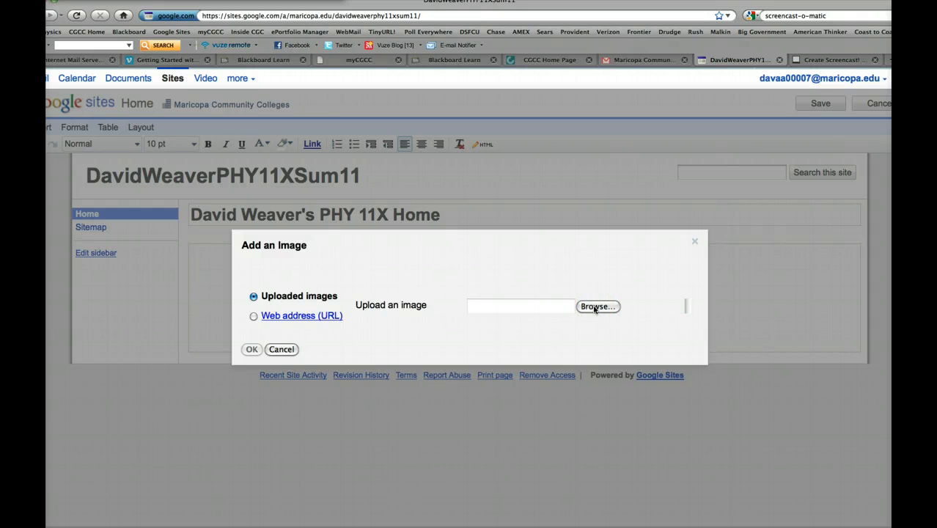
left_click(594, 308)
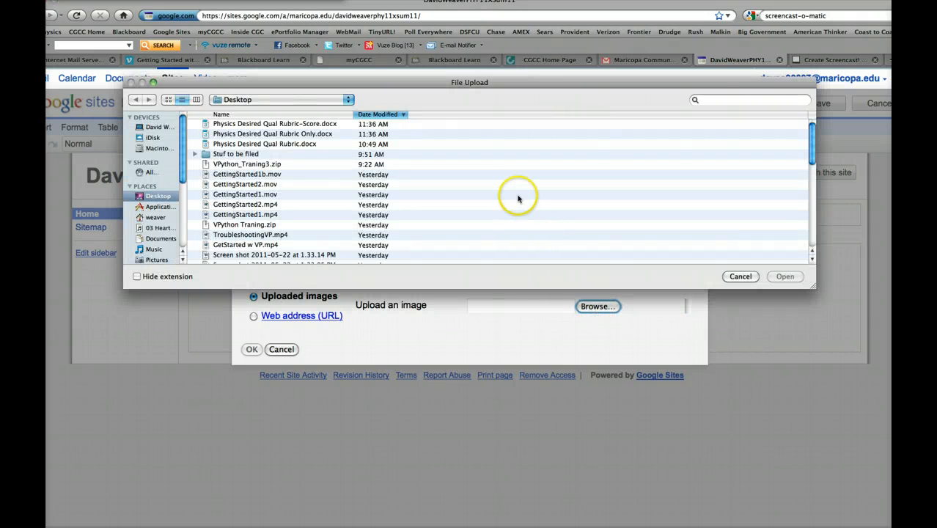
scroll(516, 196, "down", 5)
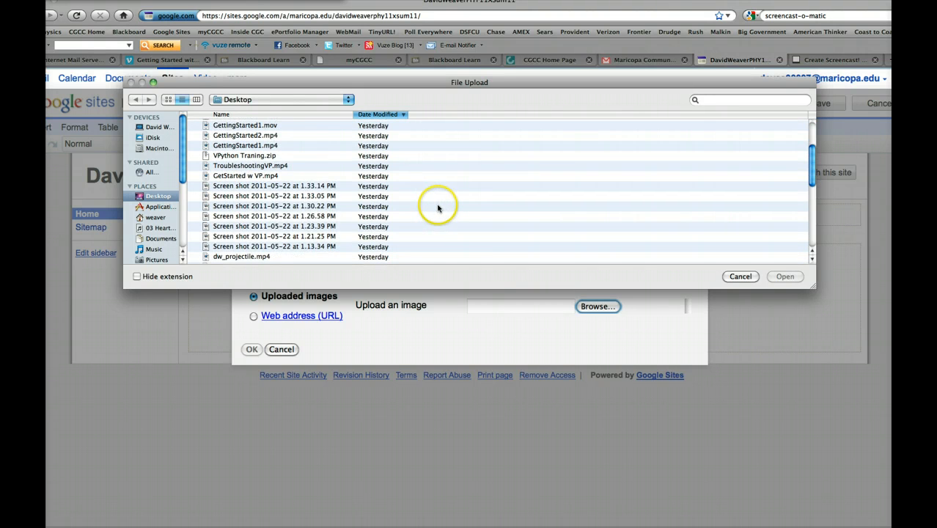
scroll(436, 206, "down", 5)
scroll(438, 209, "down", 8)
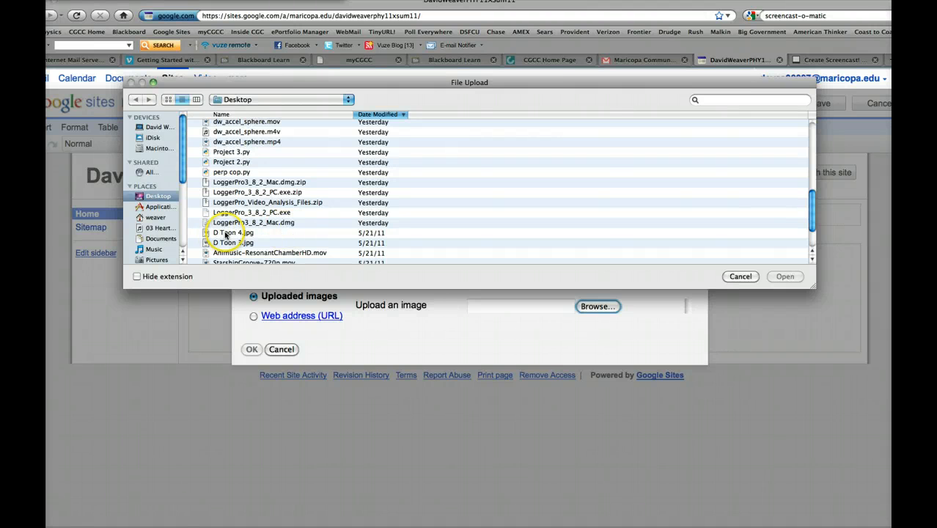
double_click(227, 234)
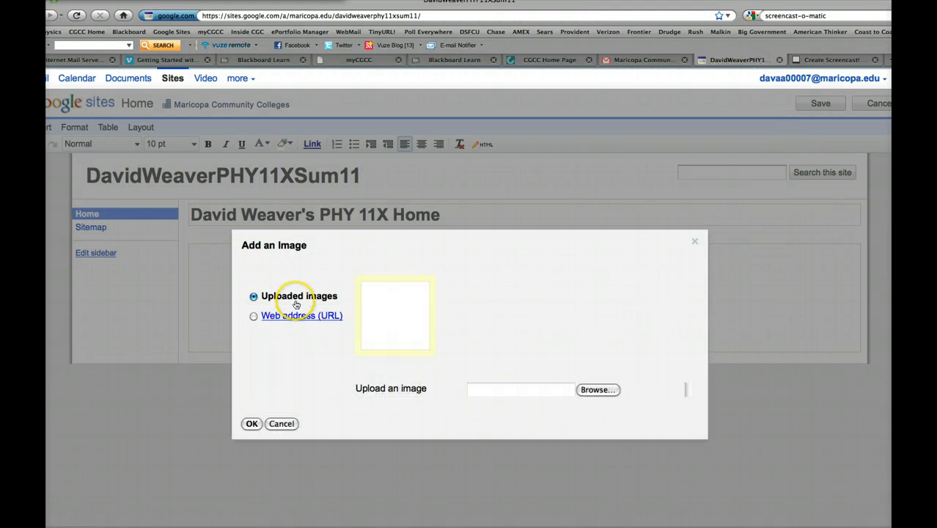
left_click(250, 424)
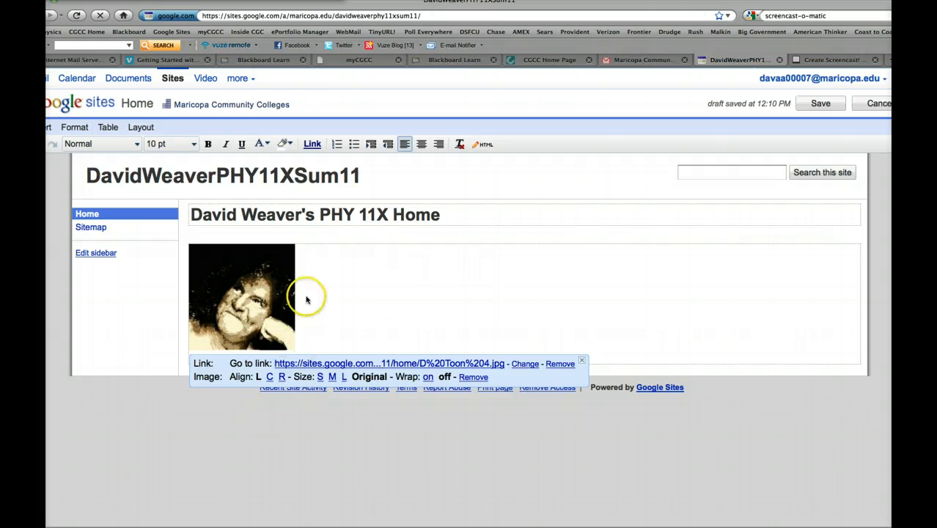
- Turn on text wrapping for the home page image, add the text "I was born..." beside it, and save the page
left_click(428, 378)
left_click(308, 258)
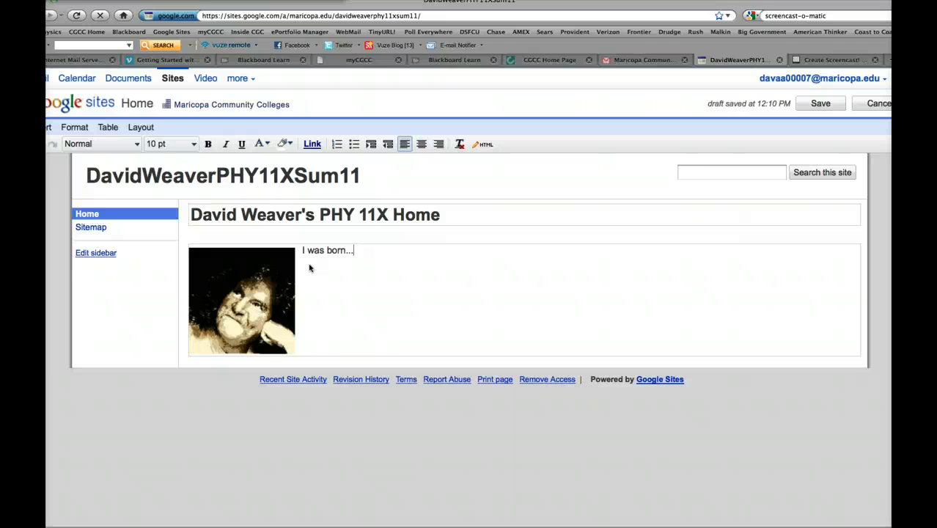
left_click(819, 104)
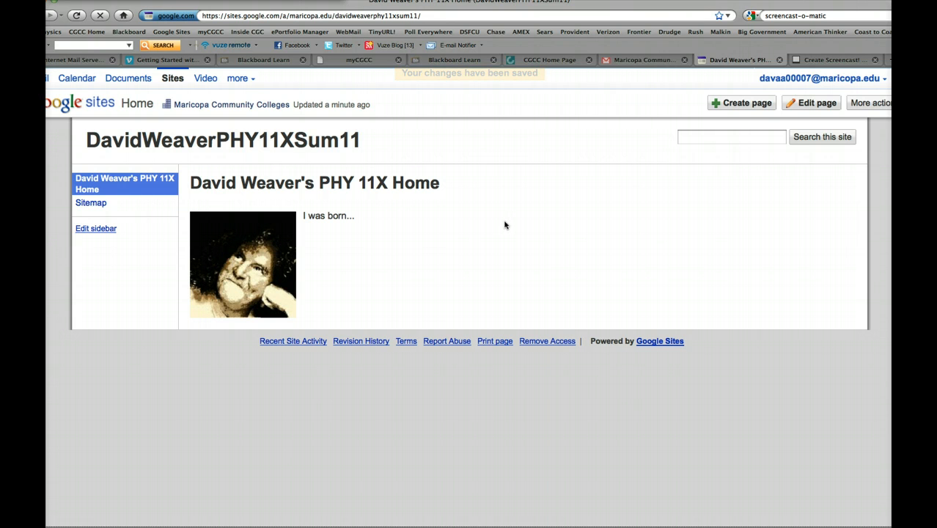
- Highlight the site's full web address in the browser, then clear the selection
left_click(433, 15)
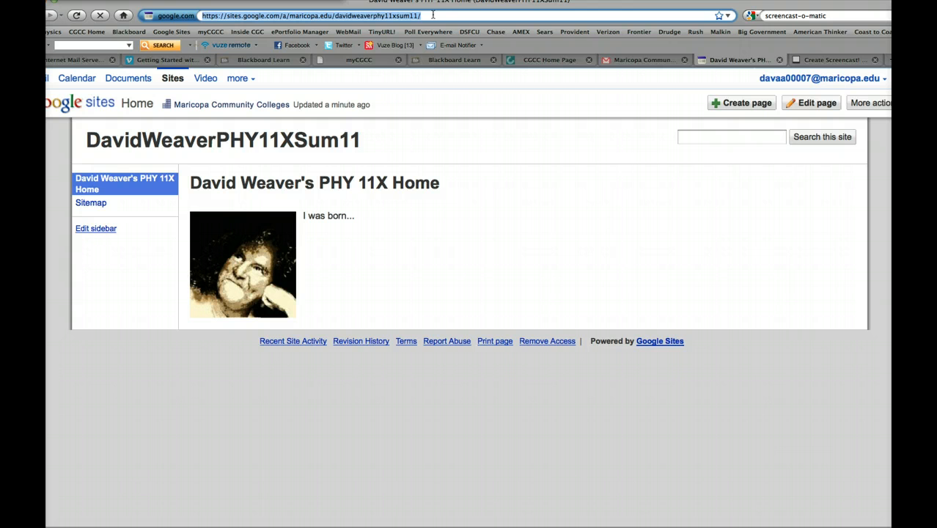
left_click(397, 261)
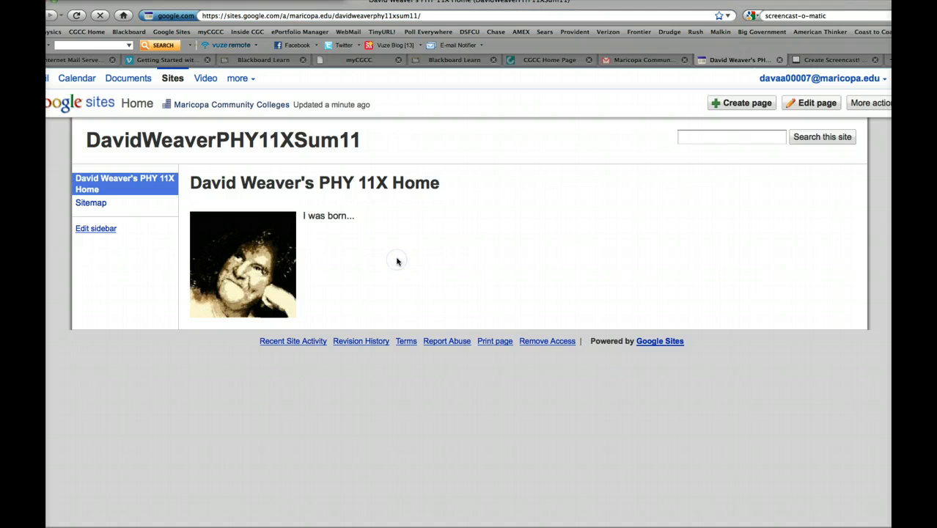
left_click(714, 169)
- Create a top-level page named 1 - Weeklies using the Announcements template
left_click(734, 107)
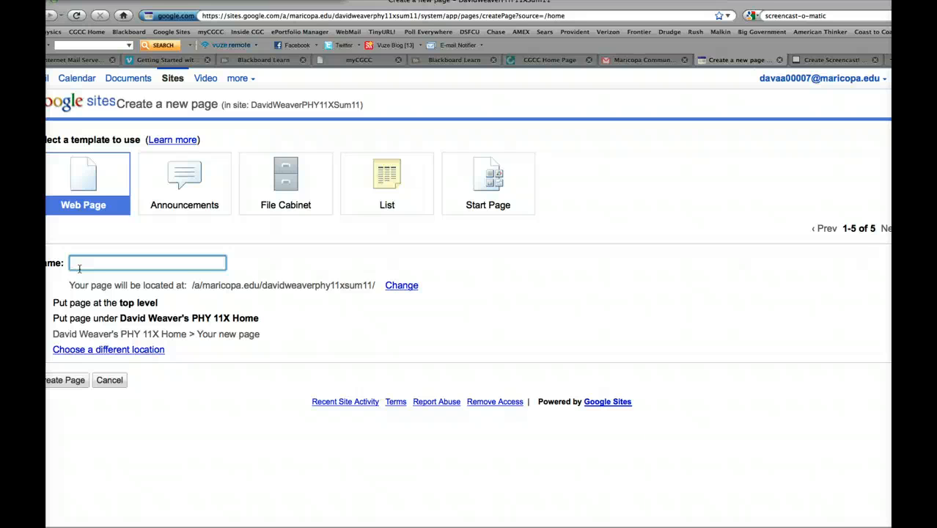
type("1")
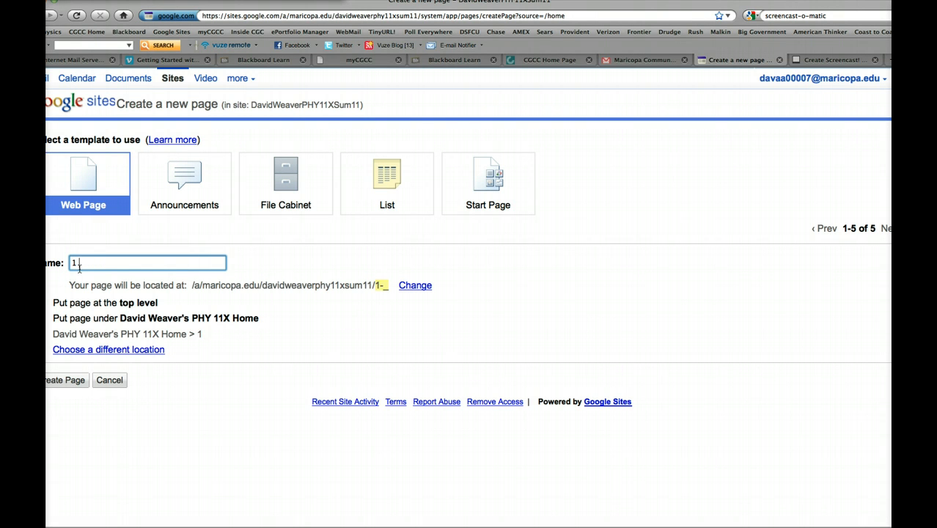
type(" -")
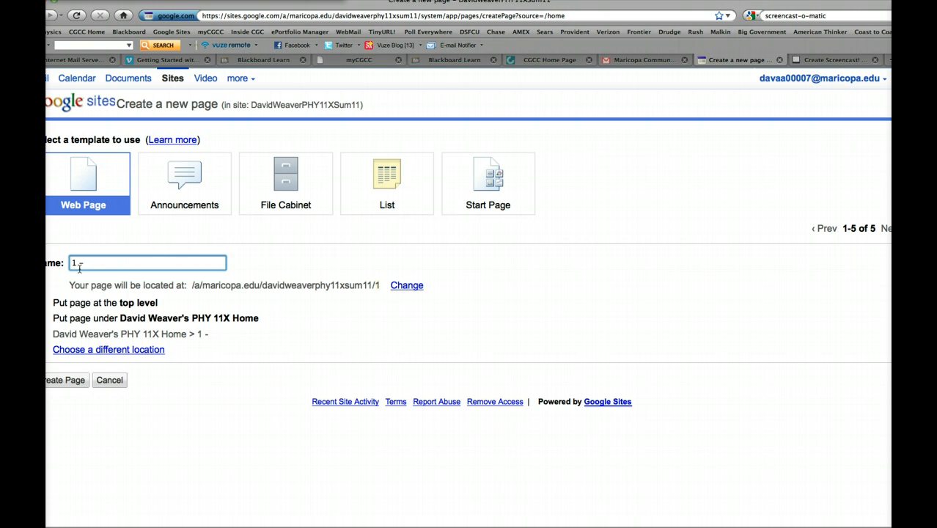
type(" Weeklies")
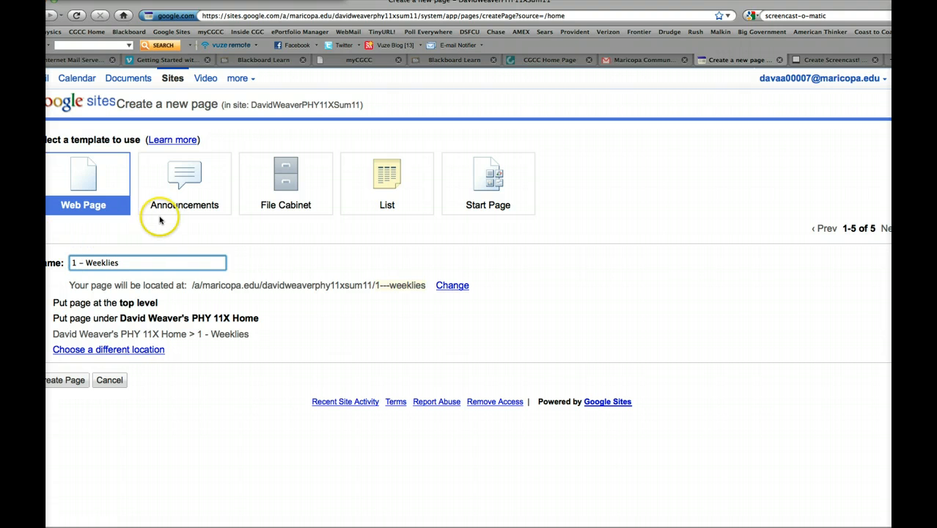
left_click(184, 179)
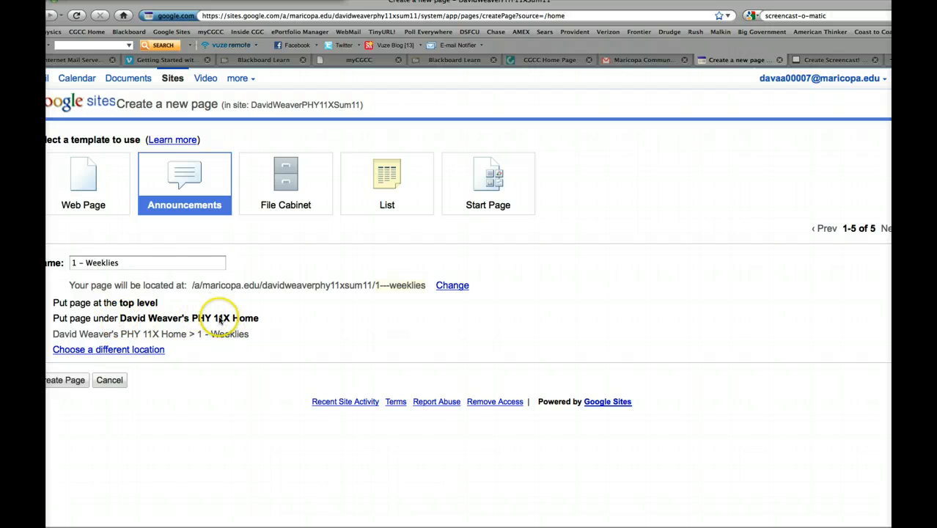
left_click(73, 385)
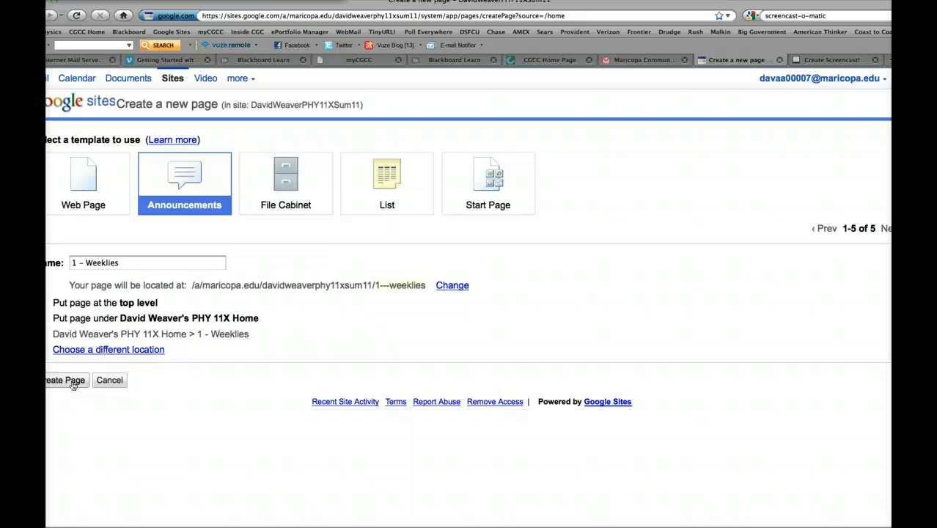
left_click(72, 383)
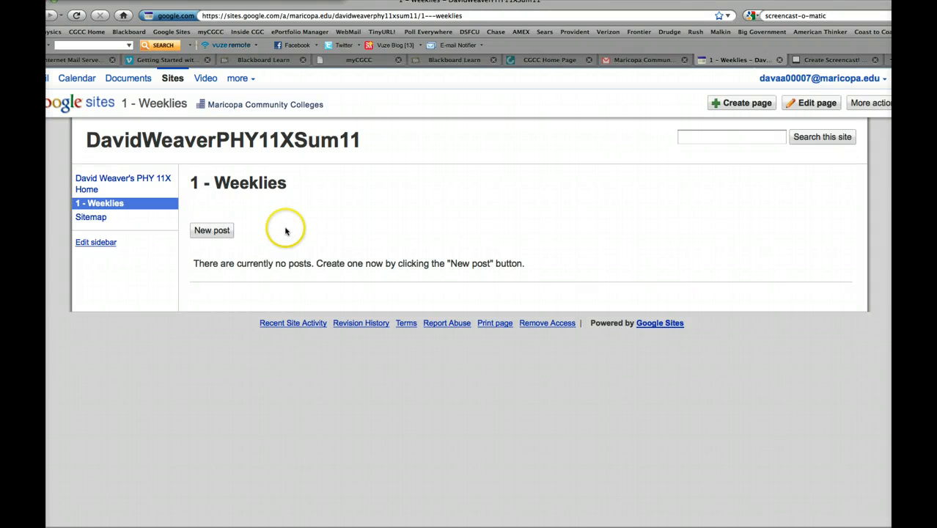
- Start a new post on the 1 - Weeklies page and title it Week 1
left_click(210, 232)
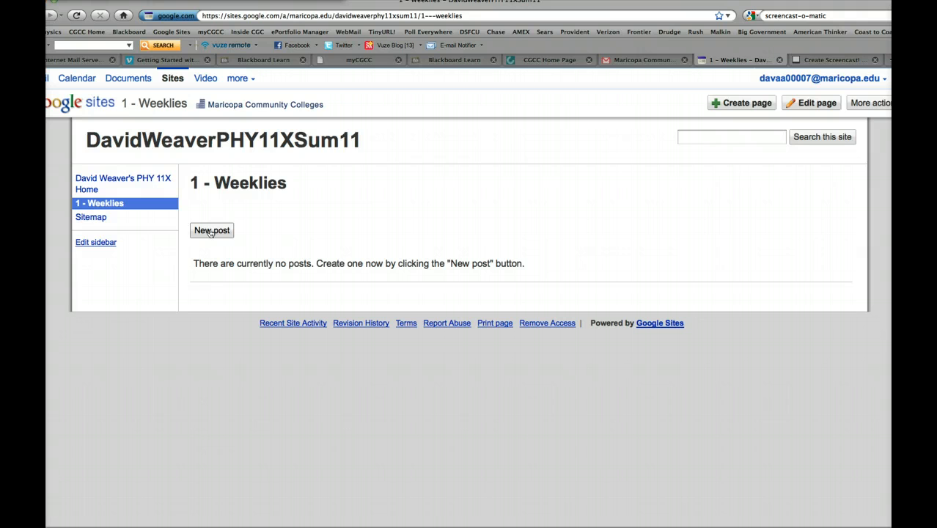
left_click(211, 232)
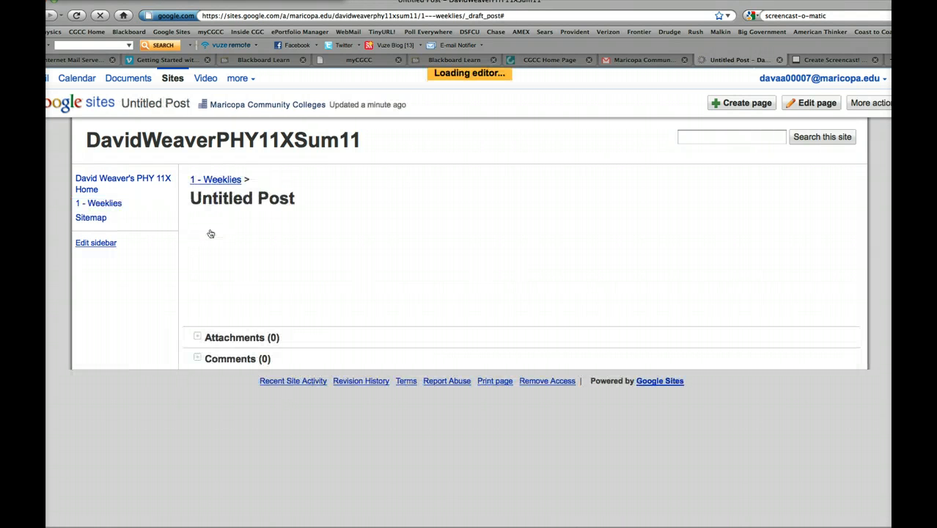
left_click_drag(299, 216, 188, 215)
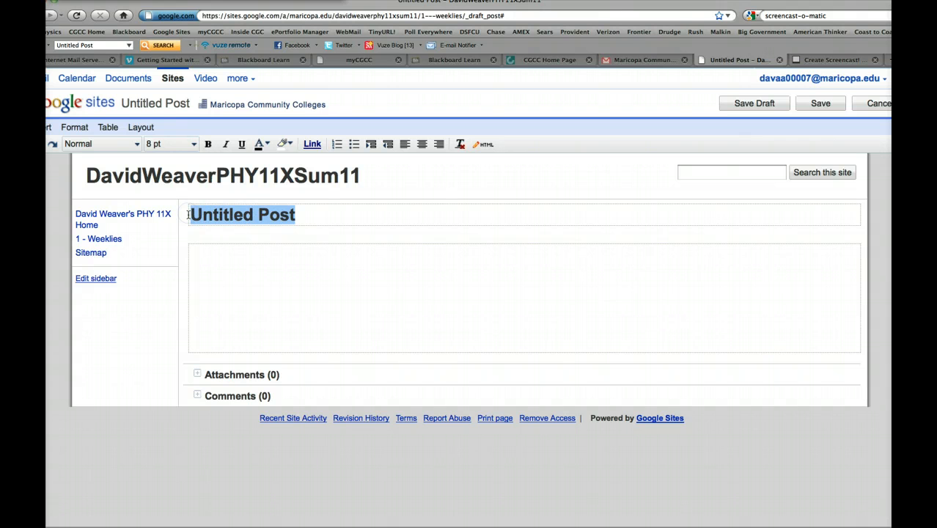
type("Week ")
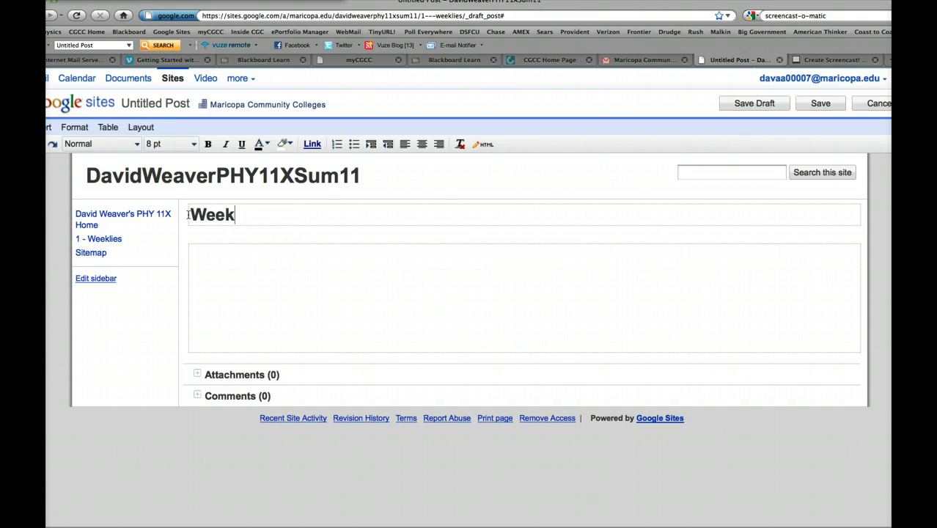
type("1")
- Fill the body of the Week 1 post with a line of random placeholder text and save the post
left_click(199, 247)
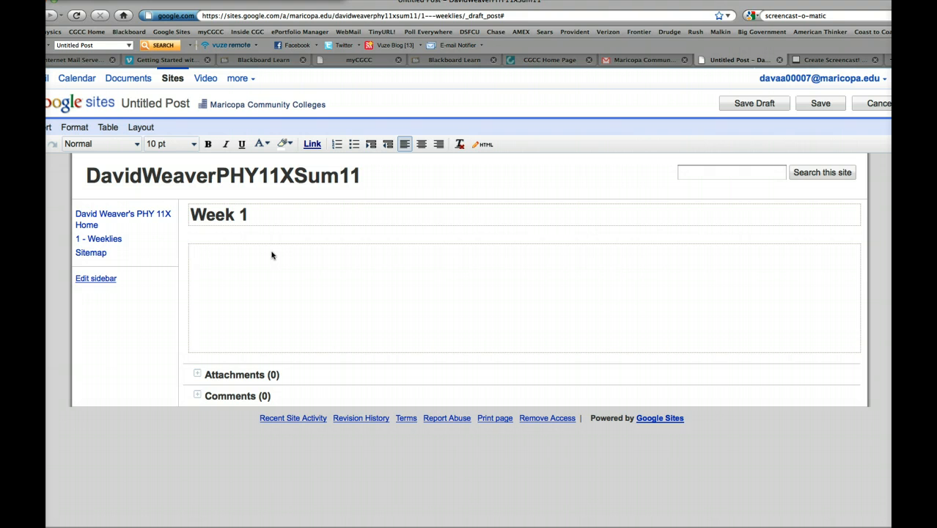
type("kl as;ldkjf ;aj asdf")
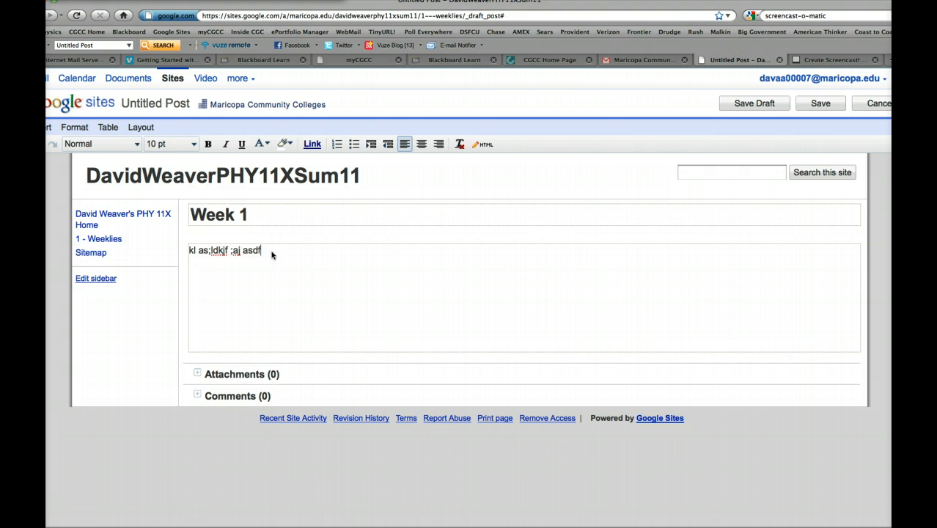
type("lk;ja sd;lkdf we a asdlkj ;qwlkjer hcapsd apd")
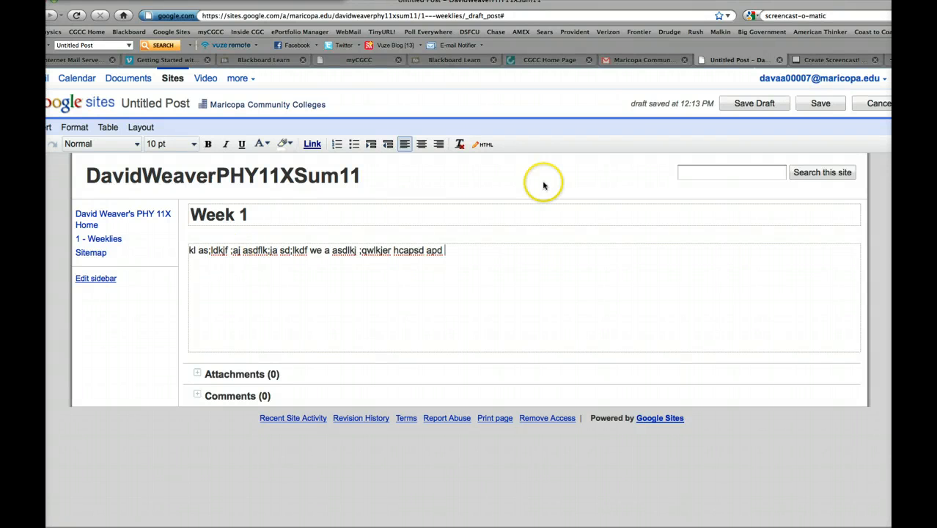
left_click(820, 104)
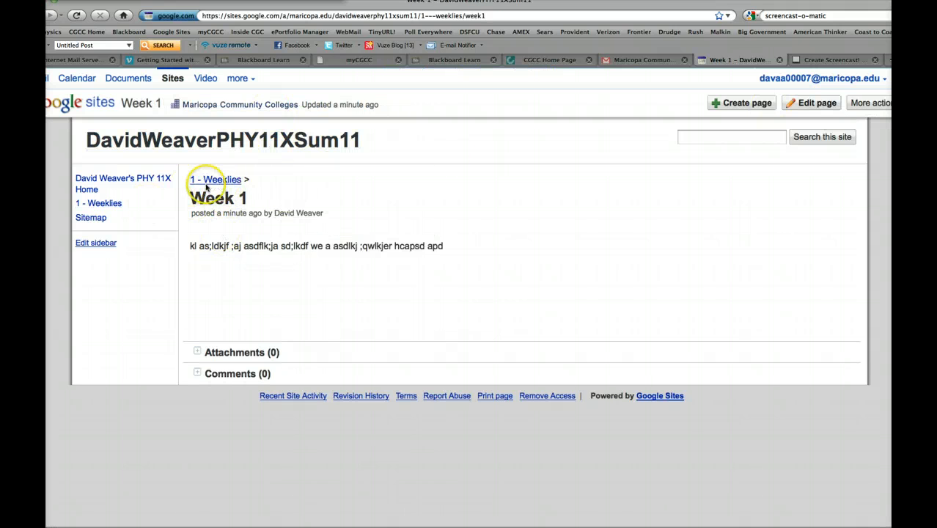
- View the Week 1 post's listing on the 1 - Weeklies page, reopen the post, and examine its comment section
left_click(217, 181)
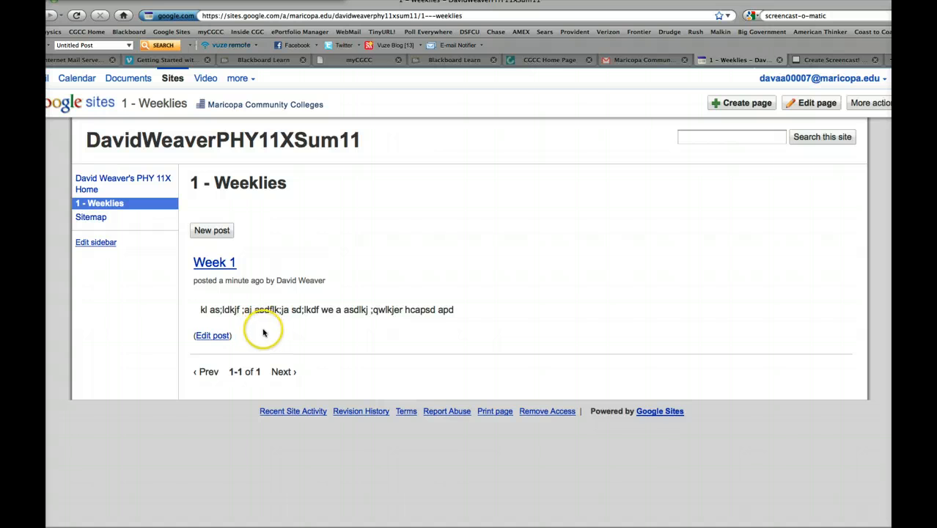
left_click(218, 266)
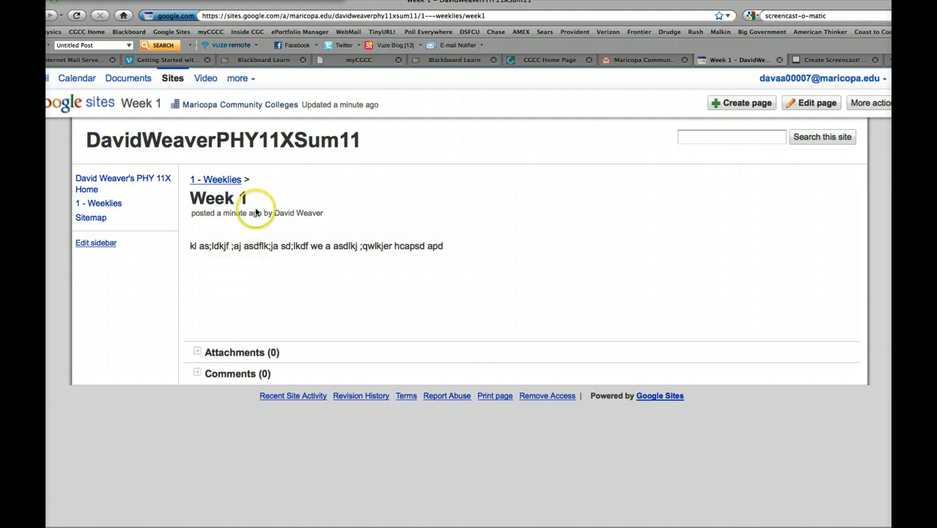
left_click(216, 375)
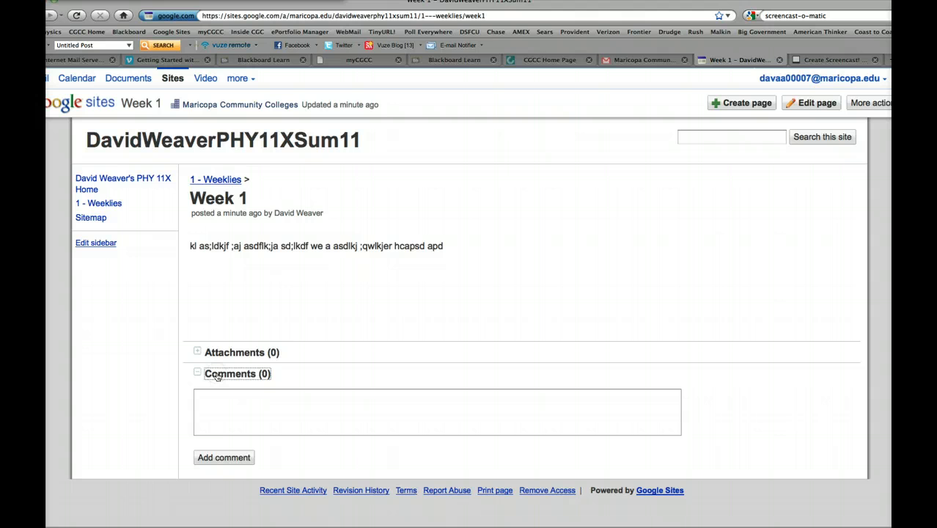
left_click(237, 430)
left_click(236, 461)
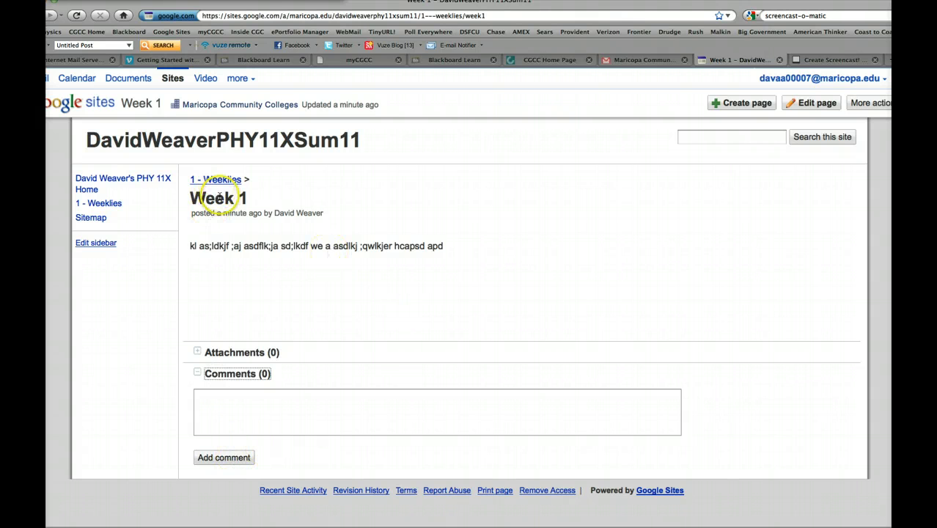
- From the site's home page, create a top-level page named 2 - Document Archives using the File Cabinet template
left_click(99, 187)
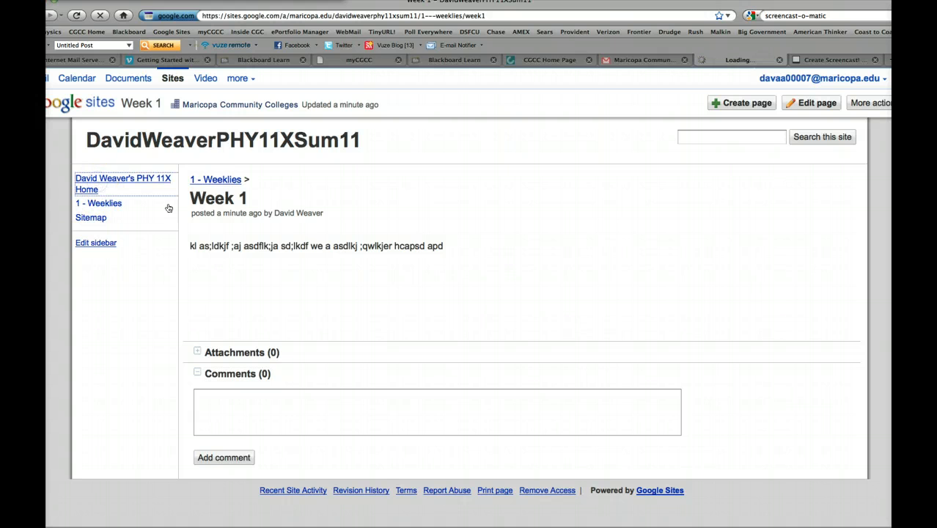
left_click(743, 104)
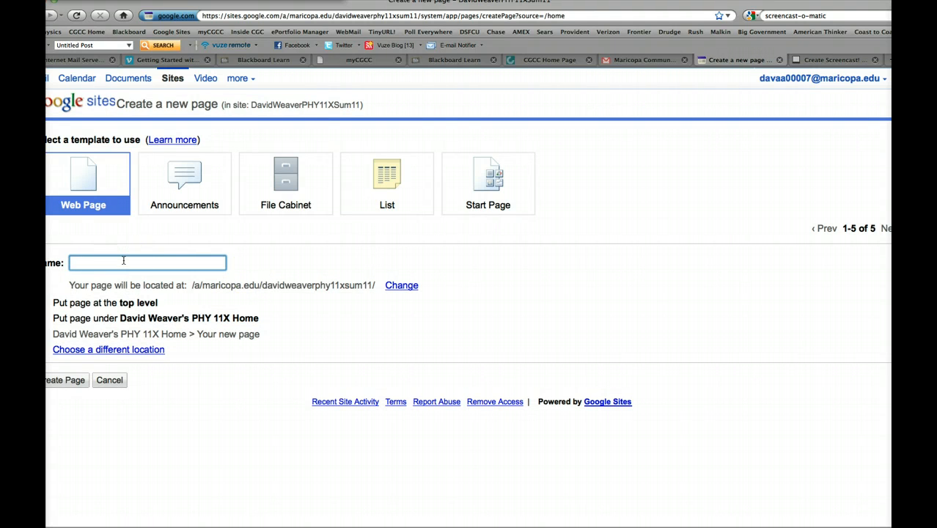
type("2 -")
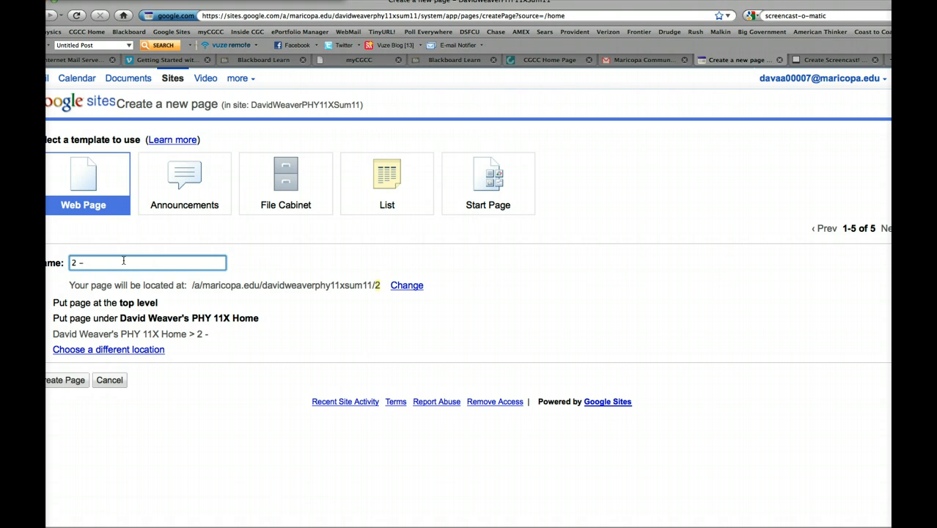
type(" Document")
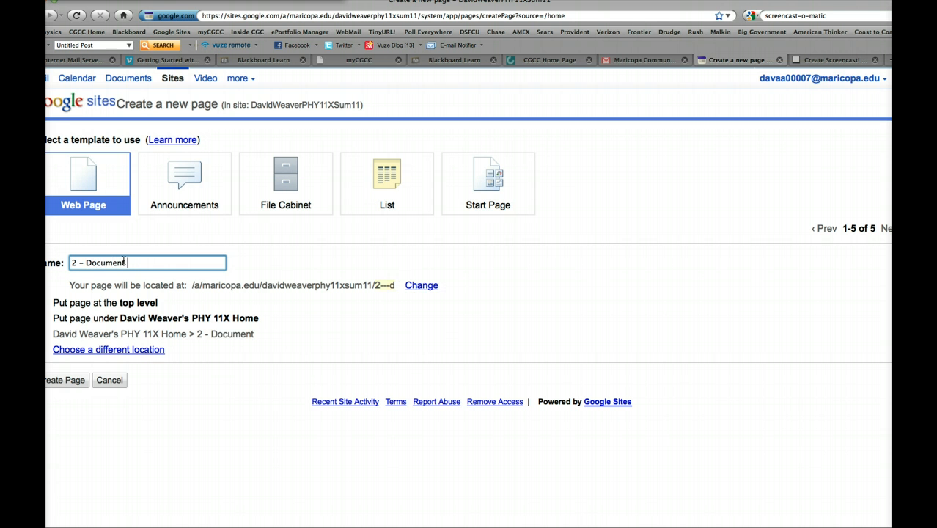
type(" Archi")
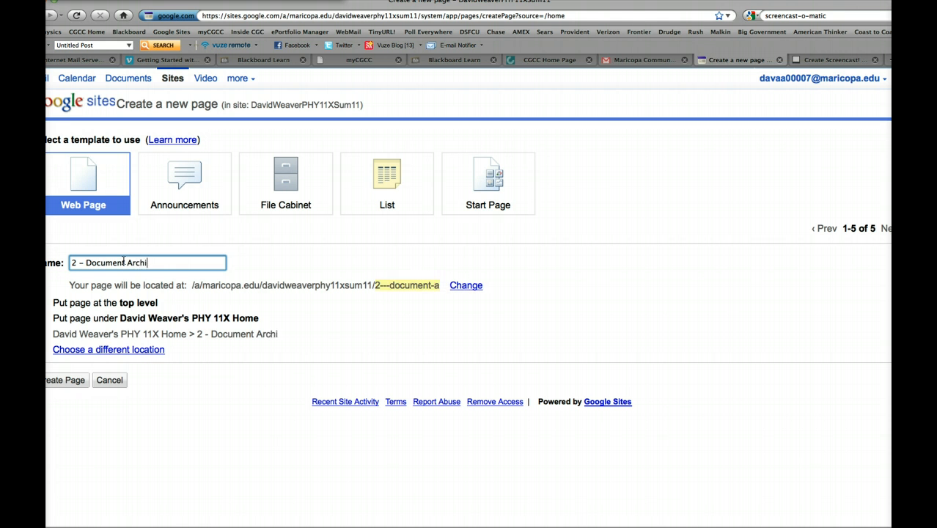
type("ves")
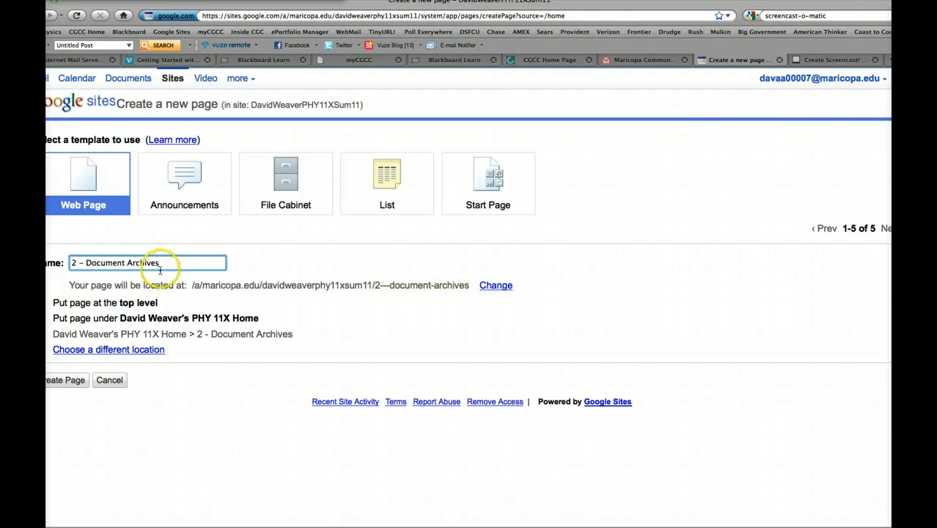
left_click(287, 184)
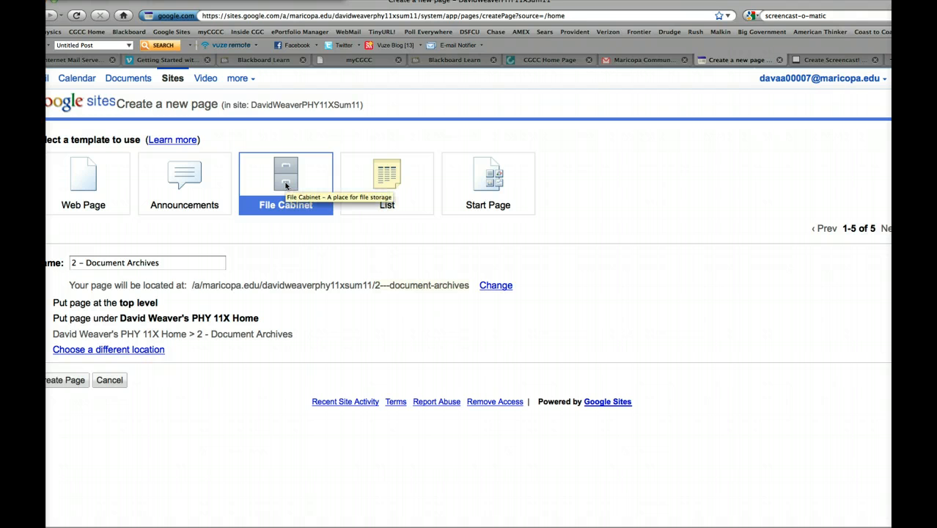
left_click(76, 381)
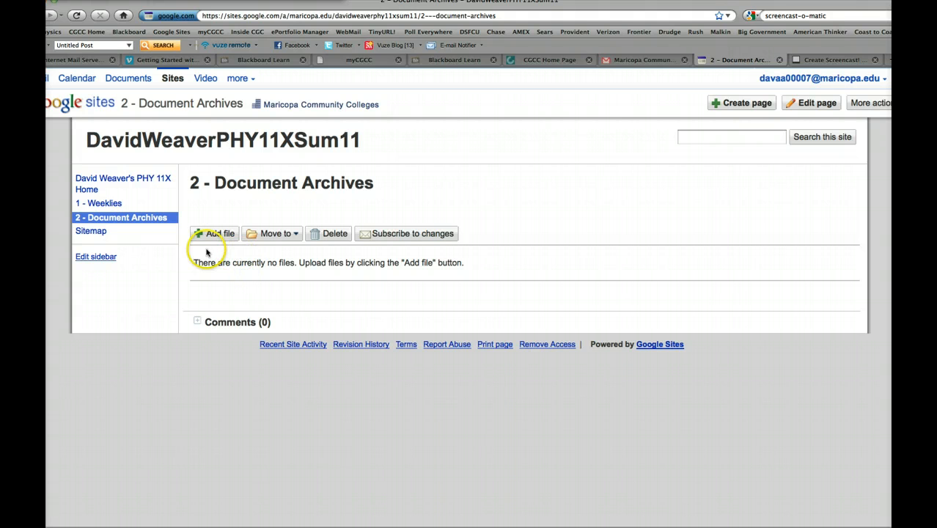
- Create a folder named Week 1 on the 2 - Document Archives page
left_click(277, 235)
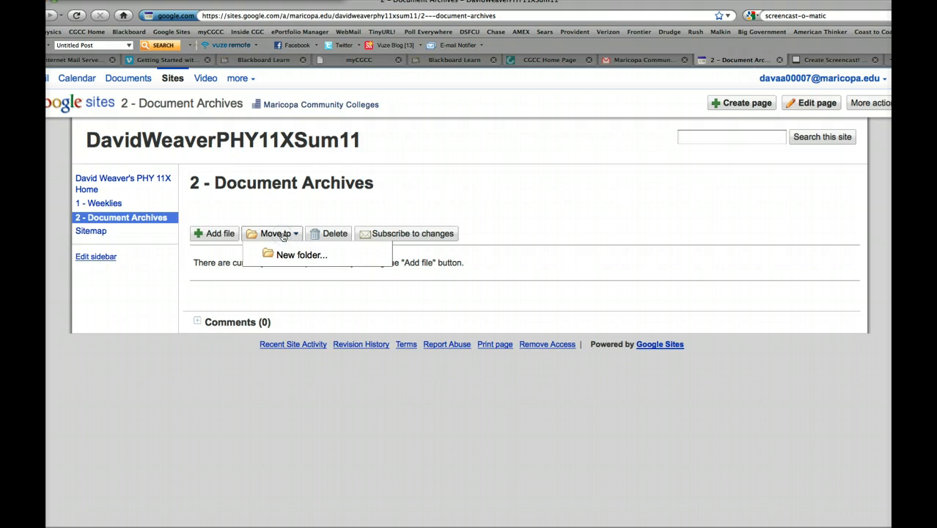
left_click(283, 235)
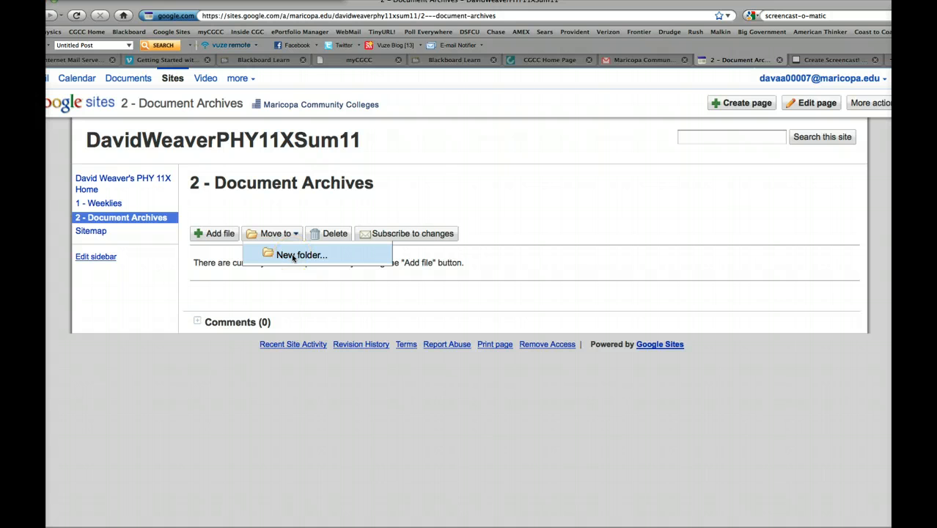
left_click(292, 257)
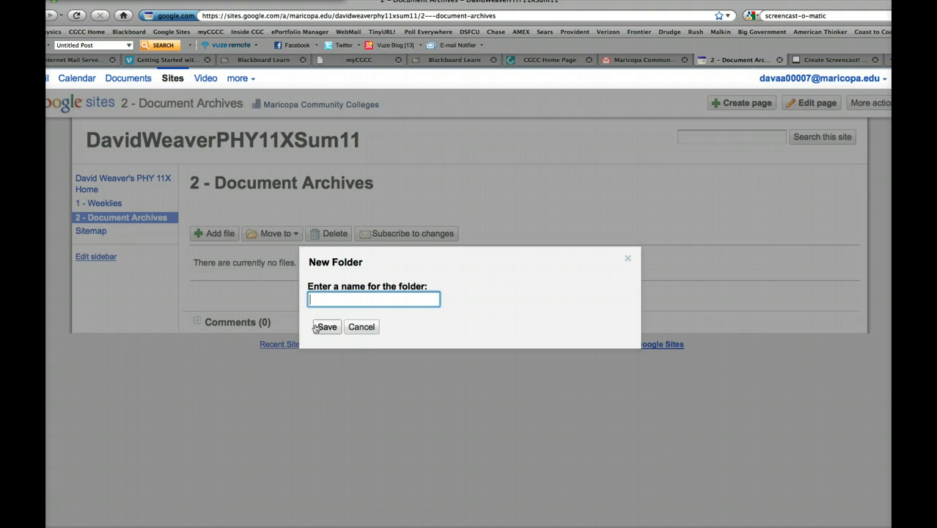
type("Week 1")
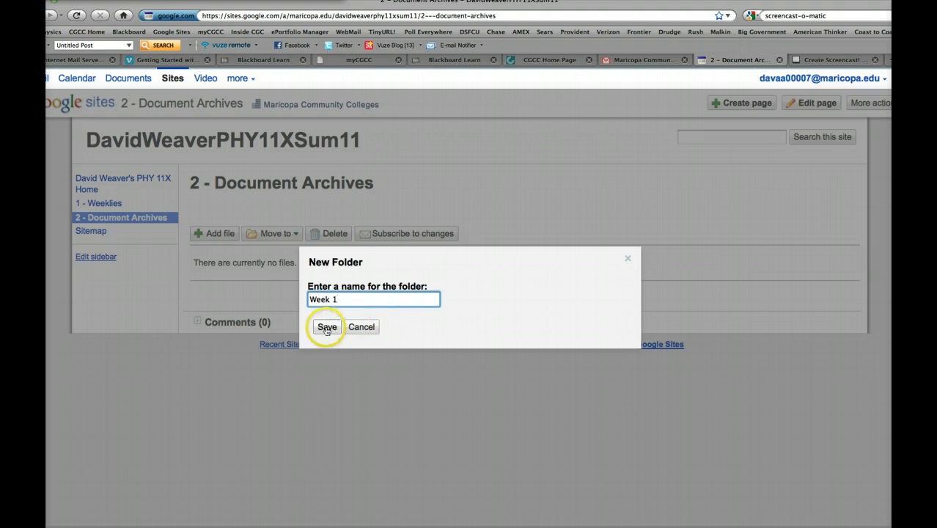
left_click(326, 328)
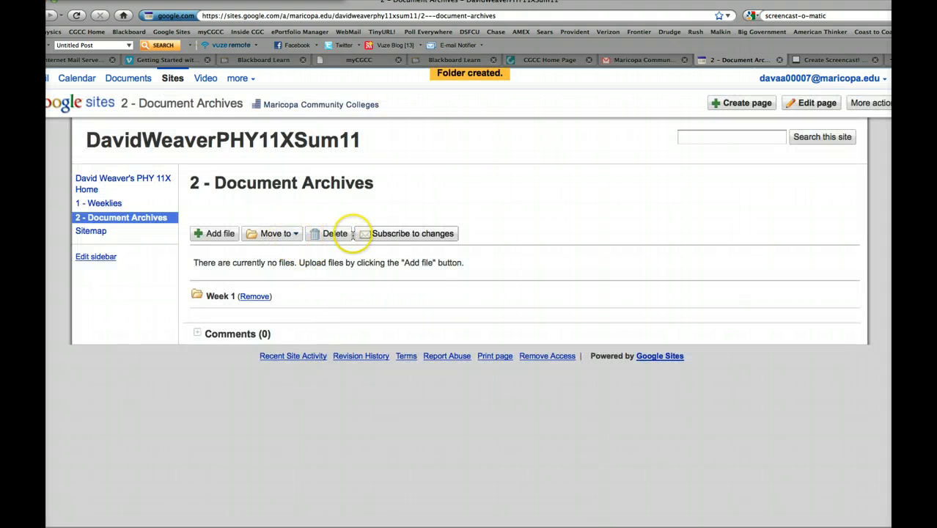
- Add a second folder named Week 2 to the 2 - Document Archives page
left_click(291, 235)
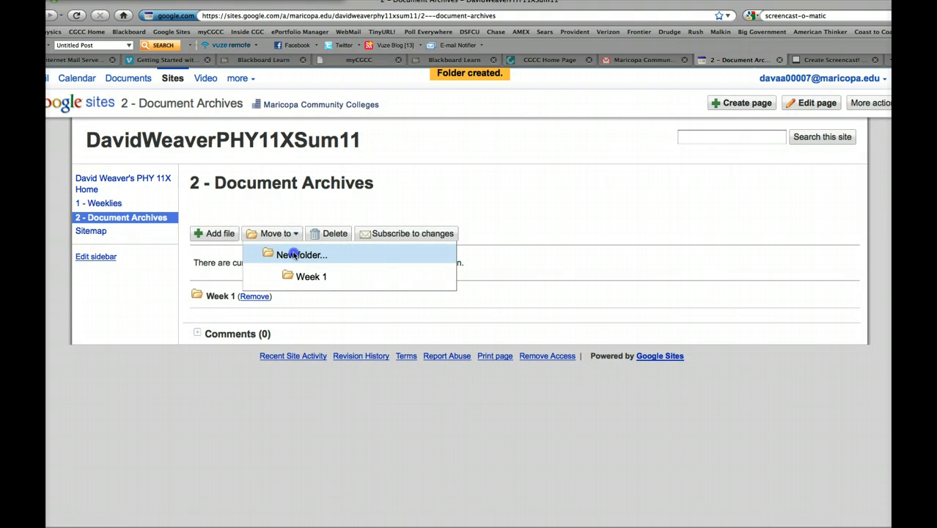
left_click(294, 254)
type("W")
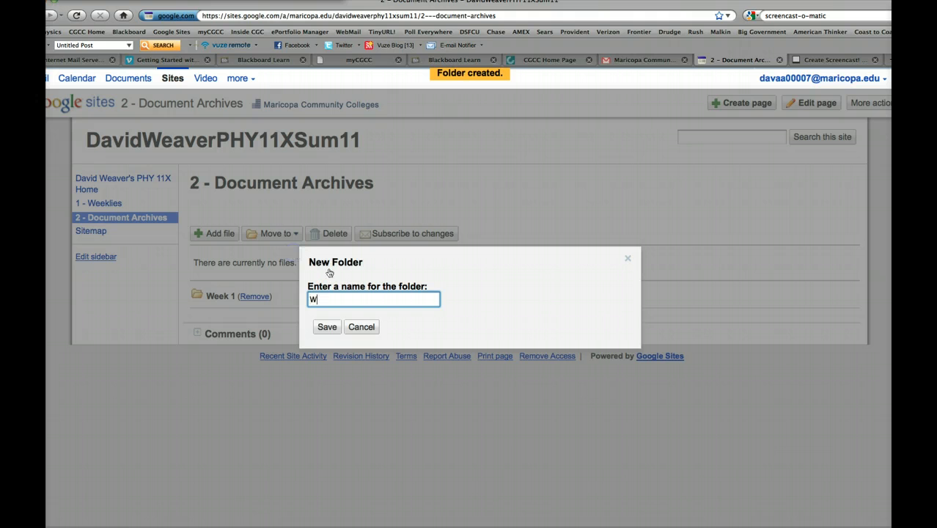
type("eek 2")
left_click(327, 328)
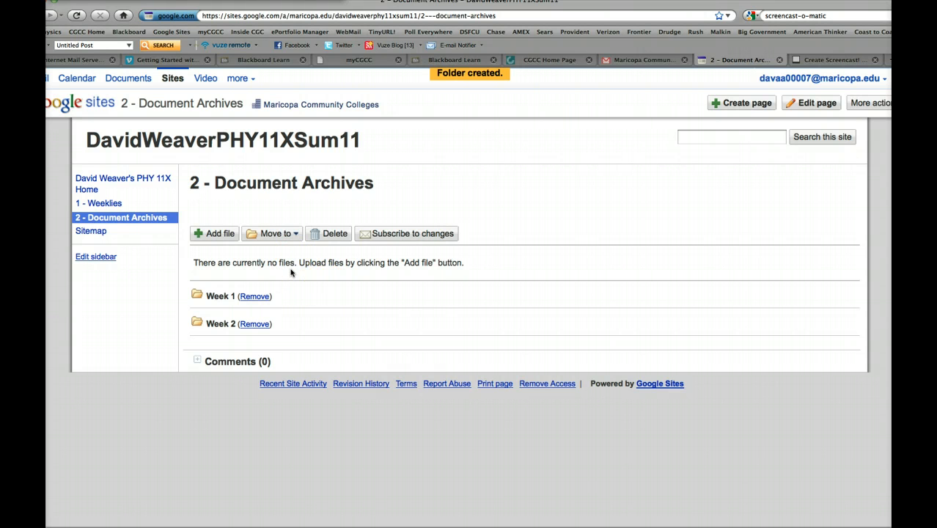
- Start adding a file to the document archives and choose Screen shot 2011-05-22 at 1.33.14 PM from the computer's Desktop
left_click(218, 235)
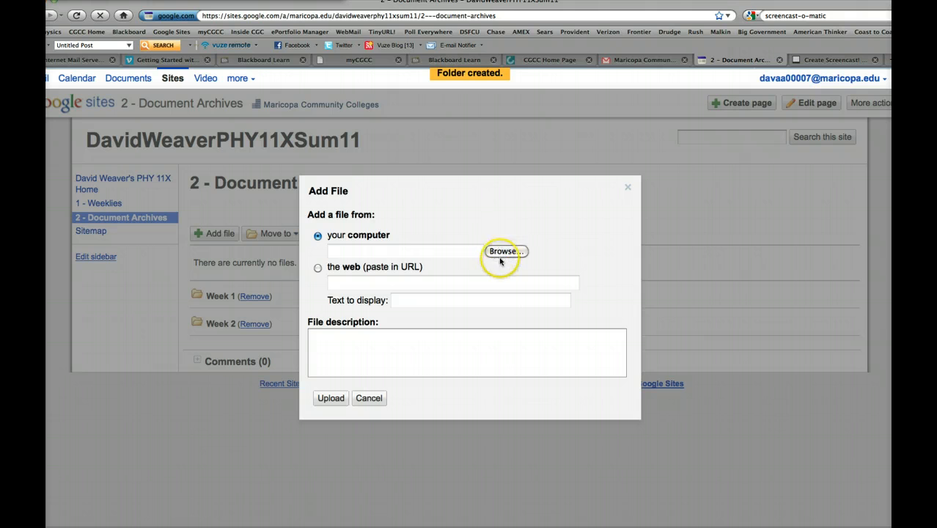
left_click(503, 252)
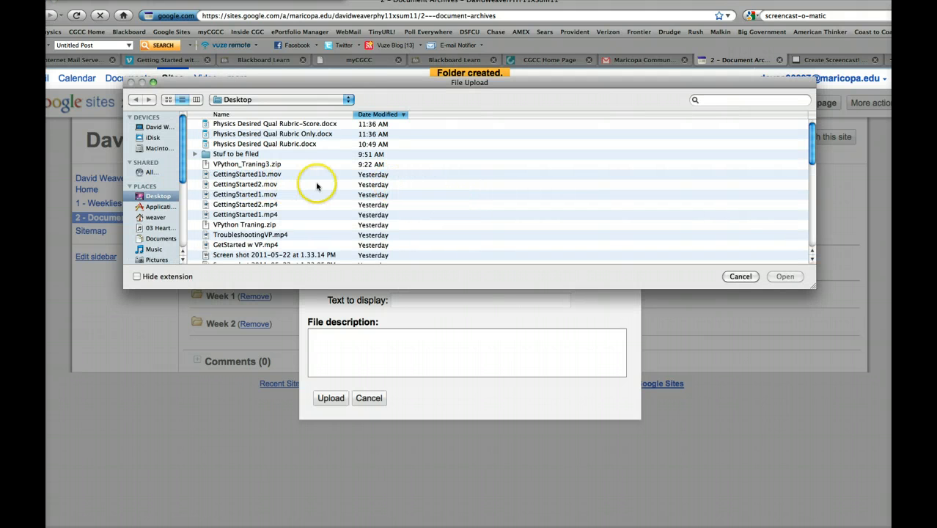
scroll(304, 210, "down", 2)
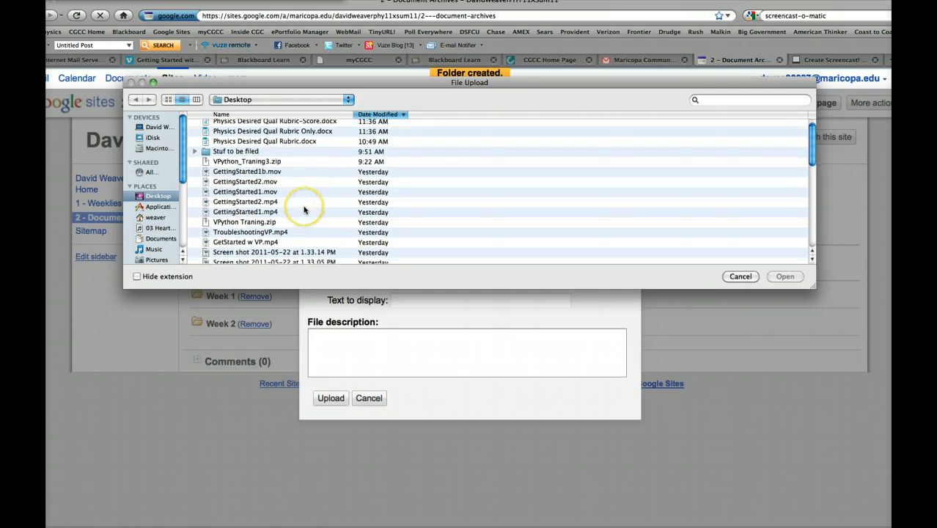
scroll(303, 209, "down", 2)
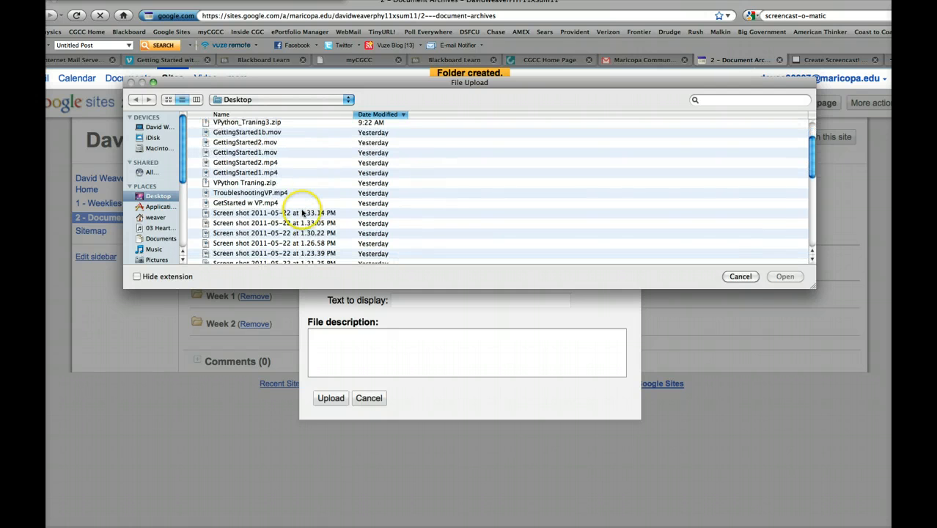
left_click(304, 213)
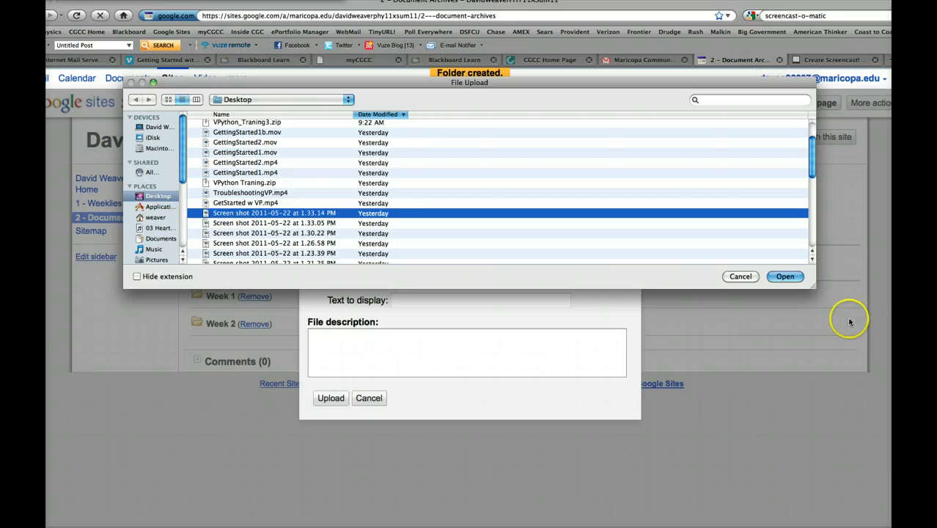
left_click(785, 277)
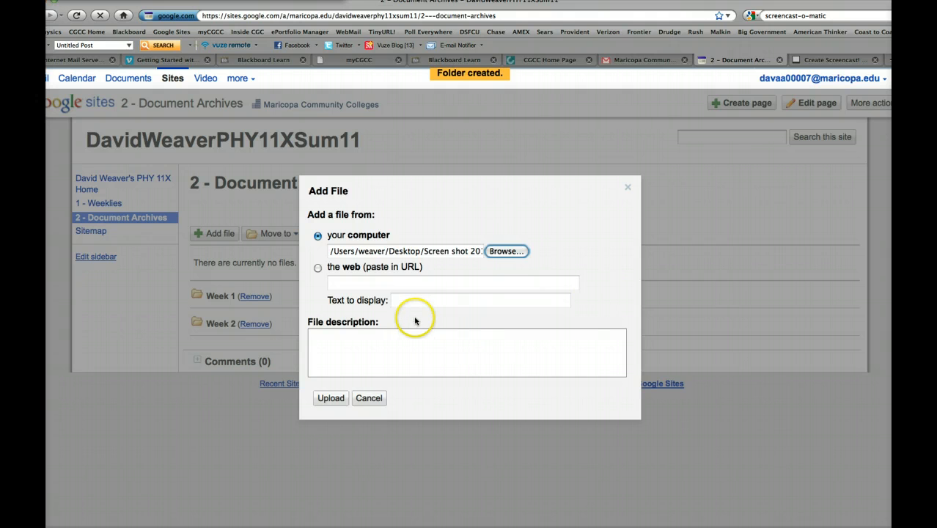
- Describe the file as "This is a screenshot of me doing some kind of activity" and upload it
left_click(326, 340)
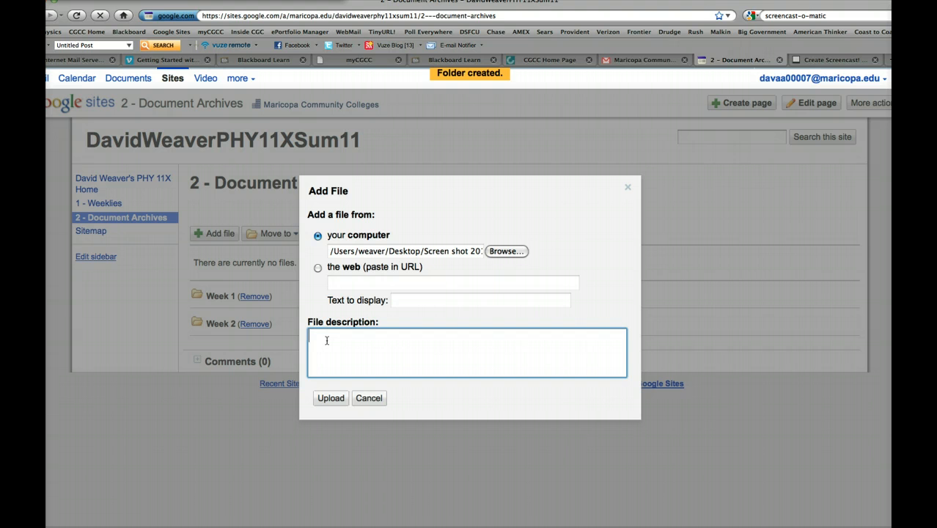
type("This is a screenshot of ")
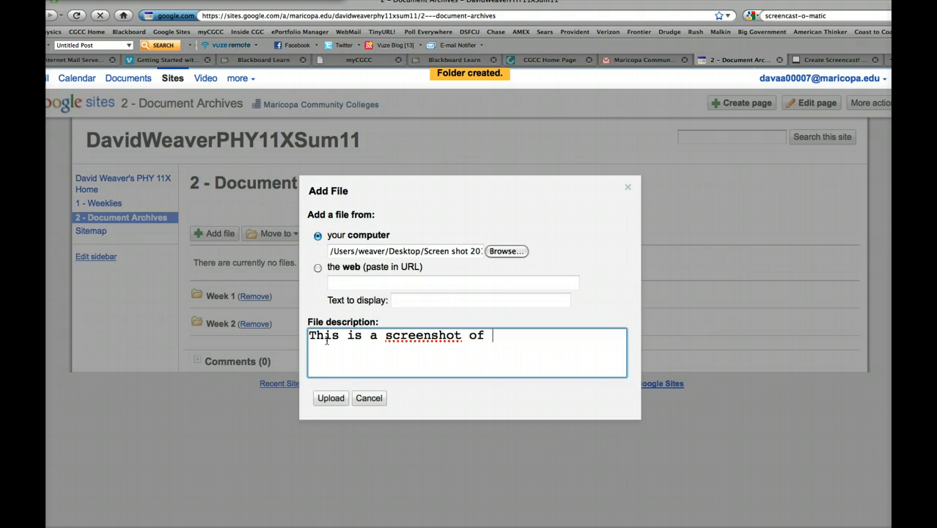
type("me doing some ")
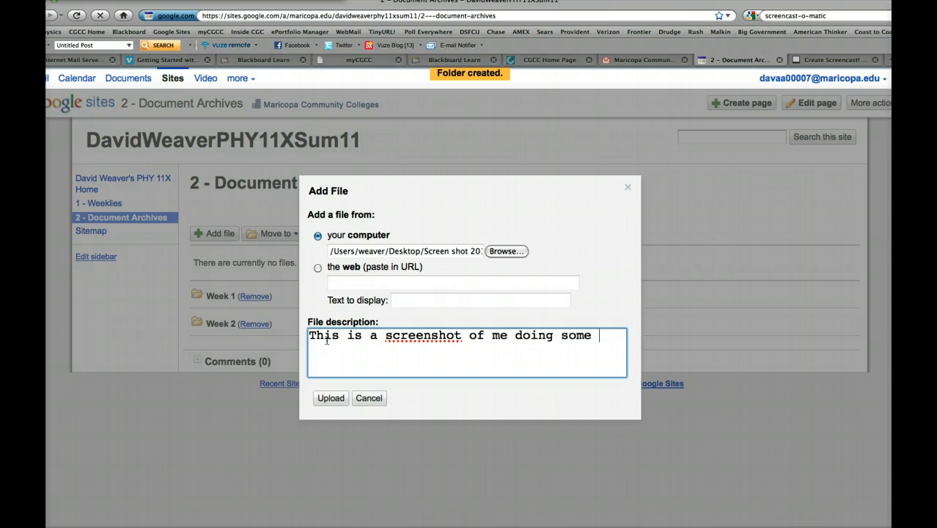
type("kind of activity")
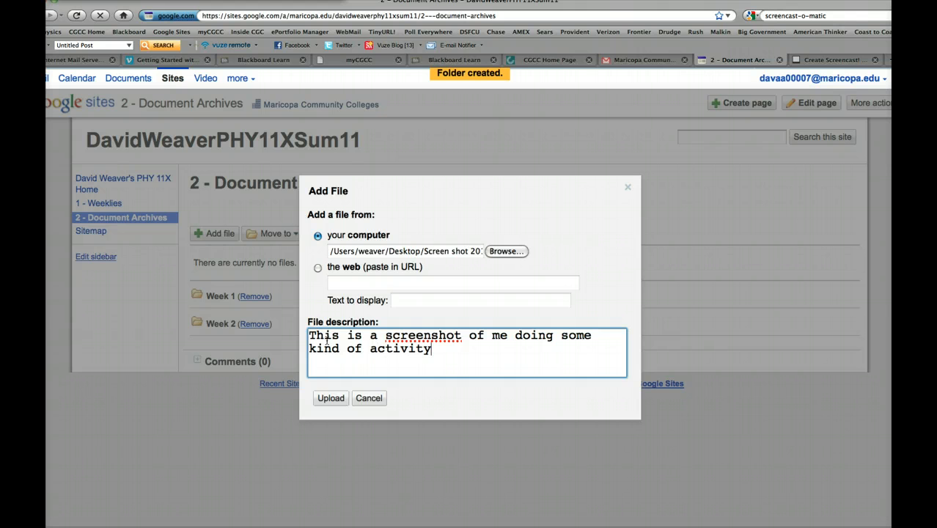
left_click(334, 397)
left_click(335, 400)
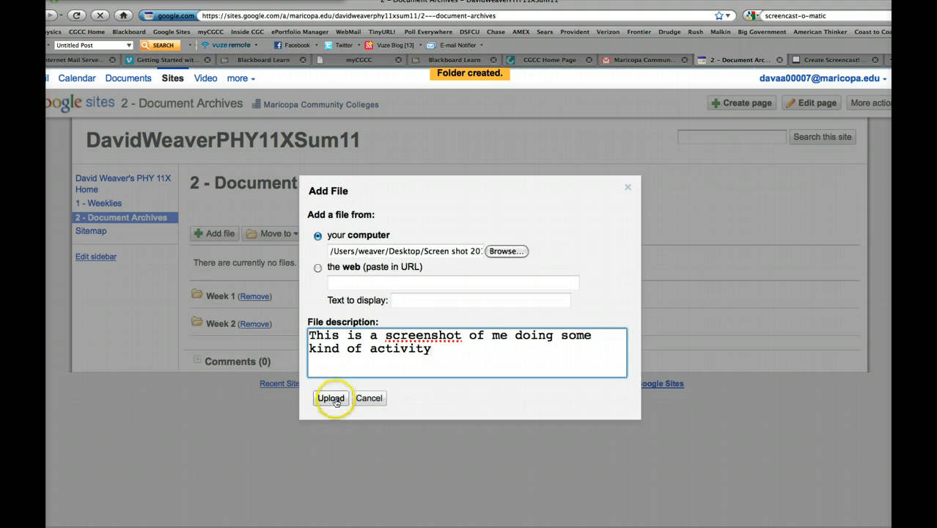
left_click(336, 401)
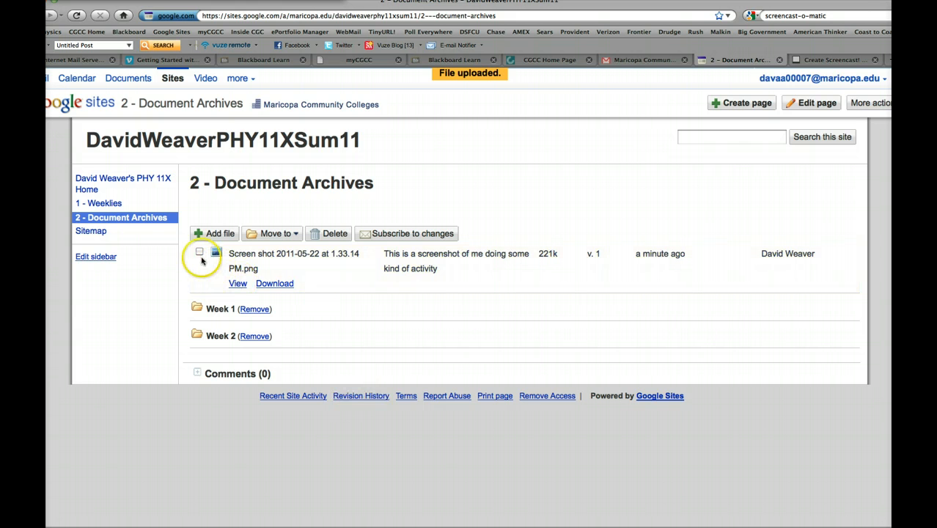
- Move the uploaded screenshot file into the Week 1 folder
left_click(198, 254)
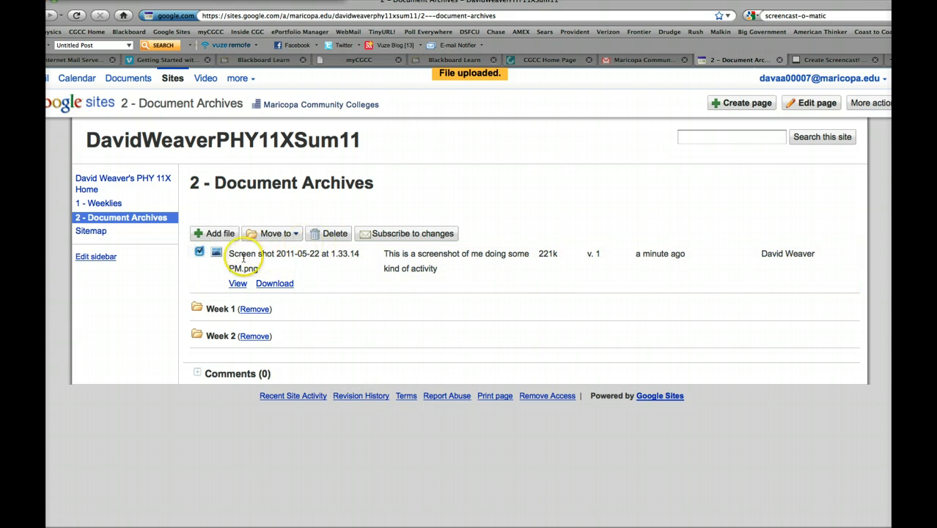
left_click(199, 253)
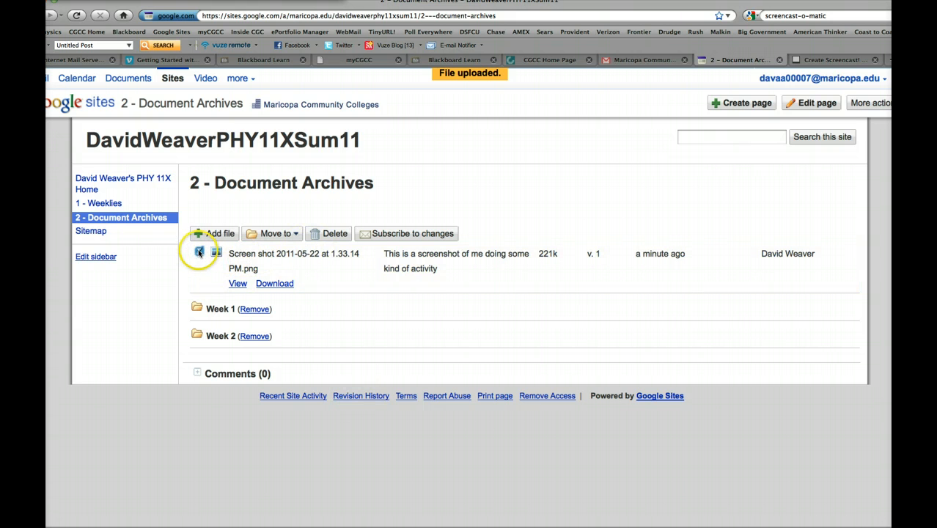
left_click(290, 233)
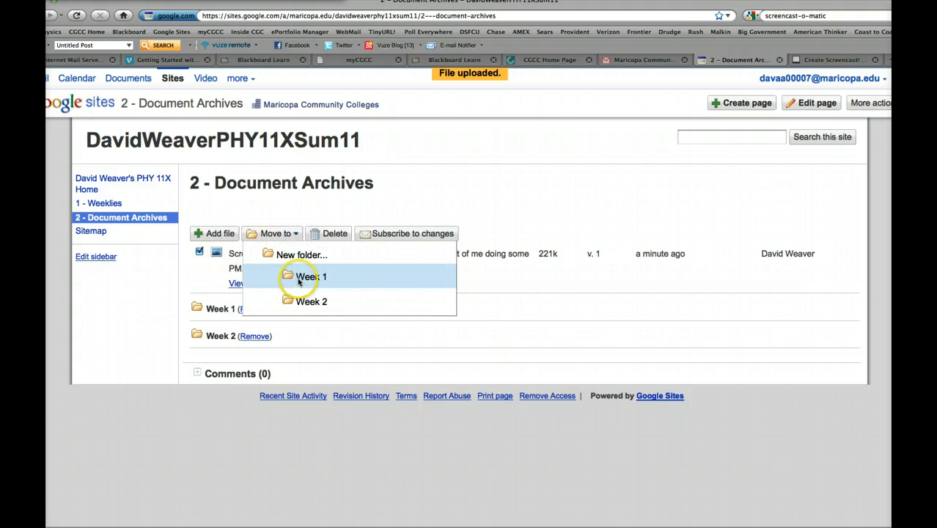
left_click(300, 277)
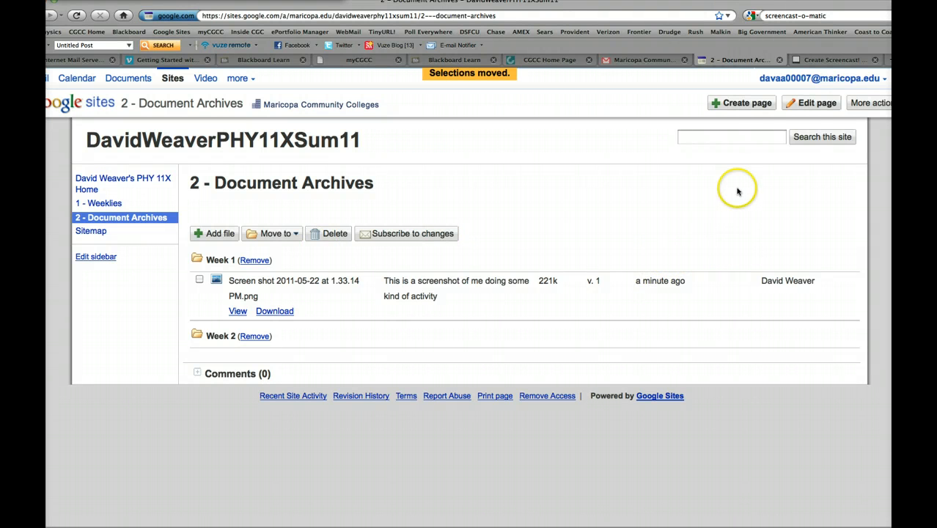
- Create a new page named "3 - Other Documents" using the Announcements template
left_click(734, 105)
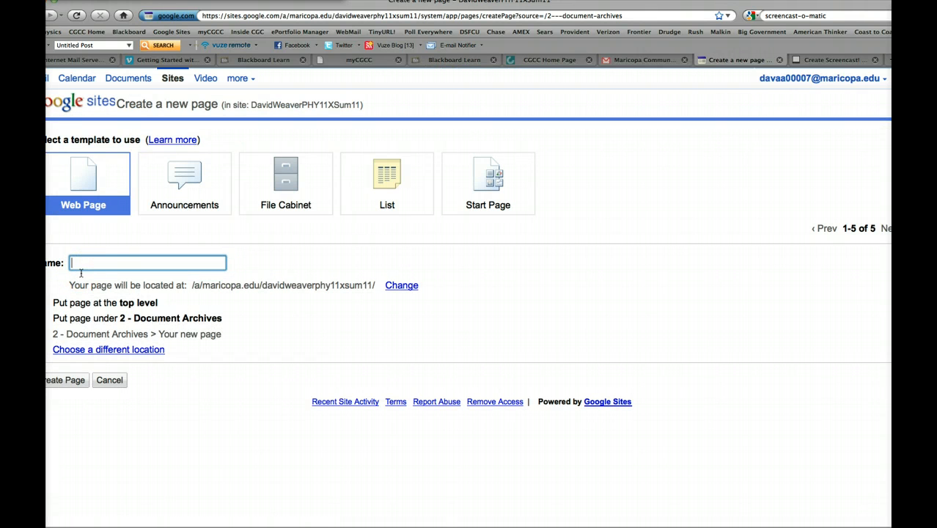
type("3 -")
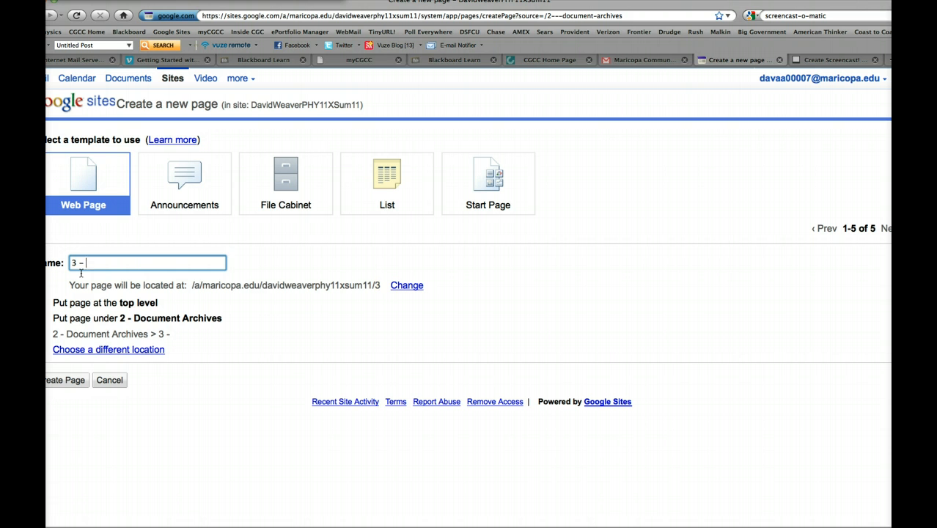
type("Other Documents")
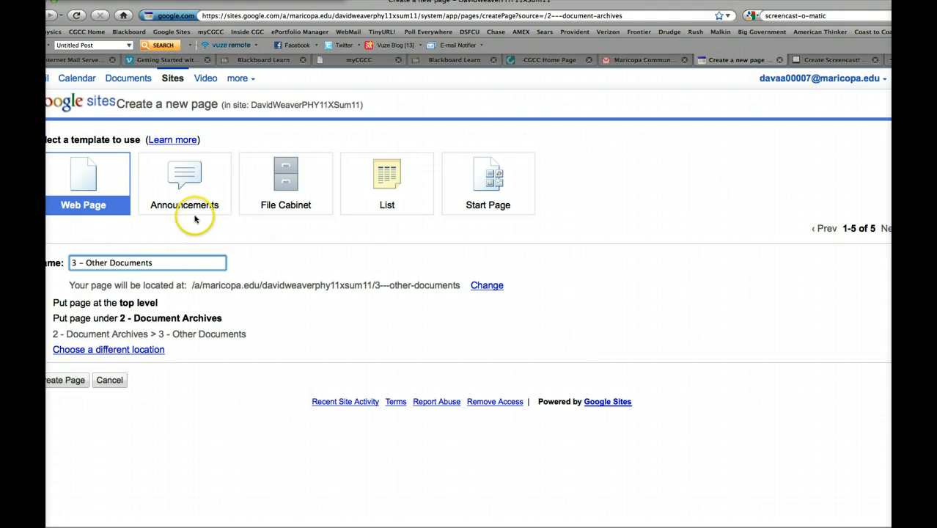
left_click(181, 180)
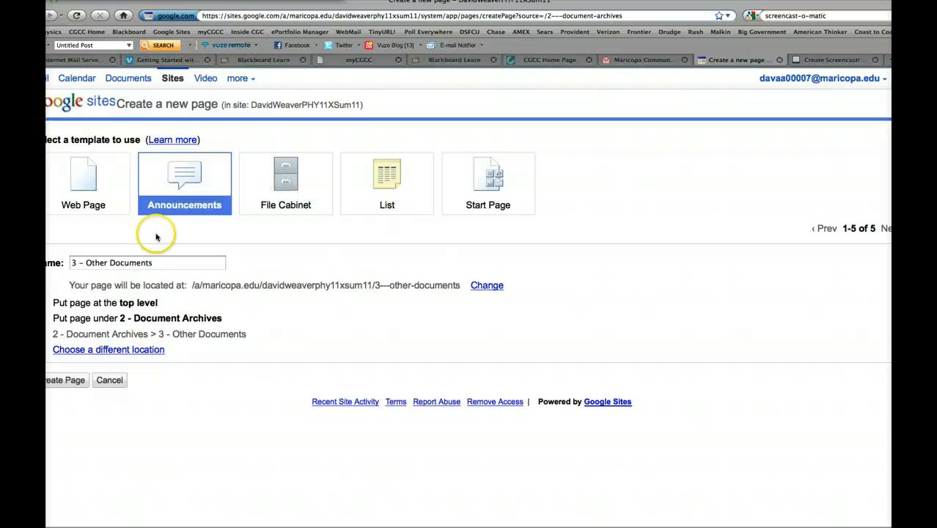
left_click(69, 383)
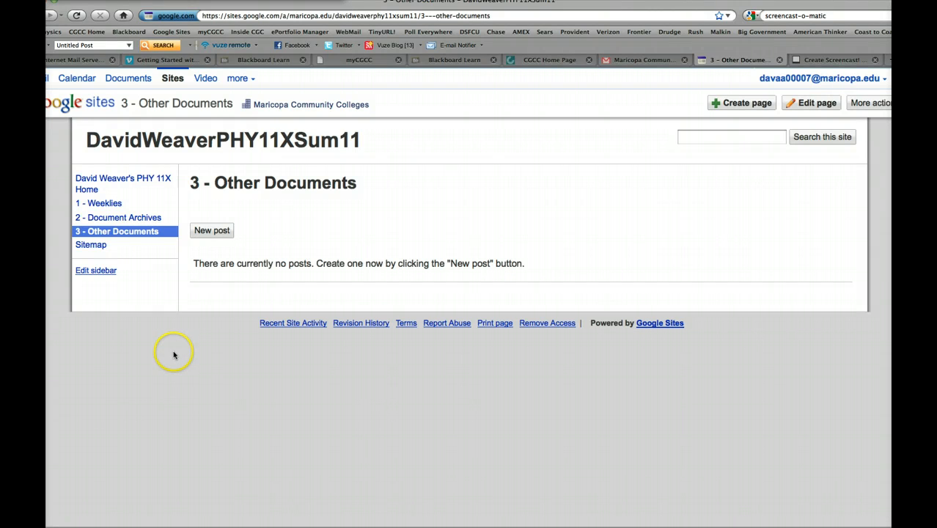
- Start a new post on the 3 - Other Documents page and title it "Week1"
left_click(210, 232)
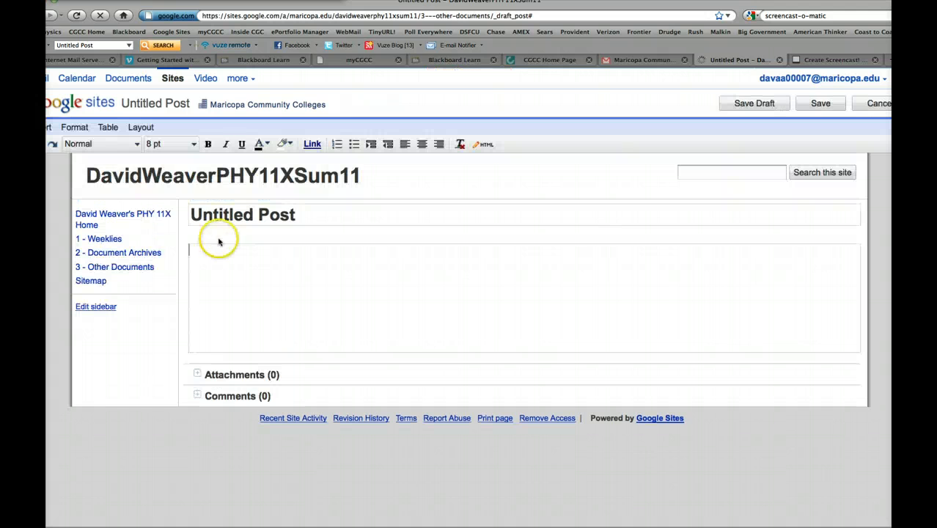
left_click_drag(309, 220, 185, 214)
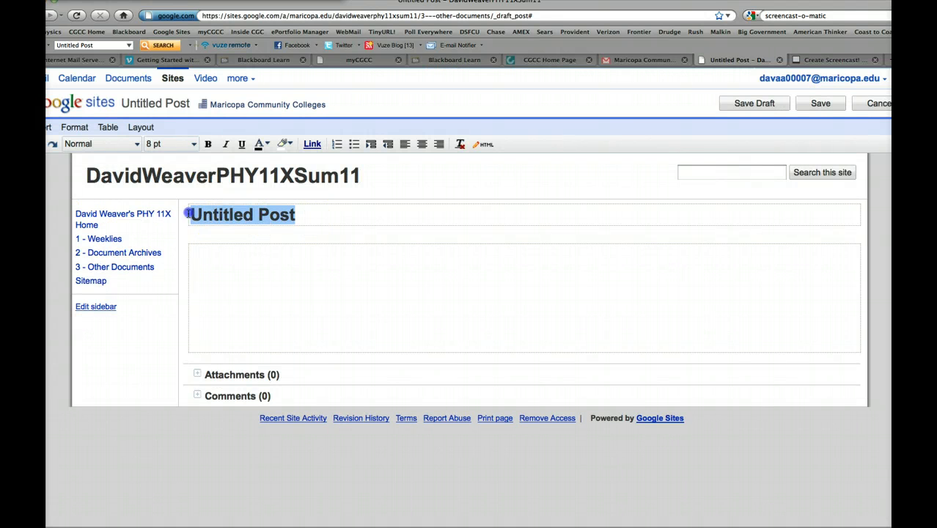
type("Week1")
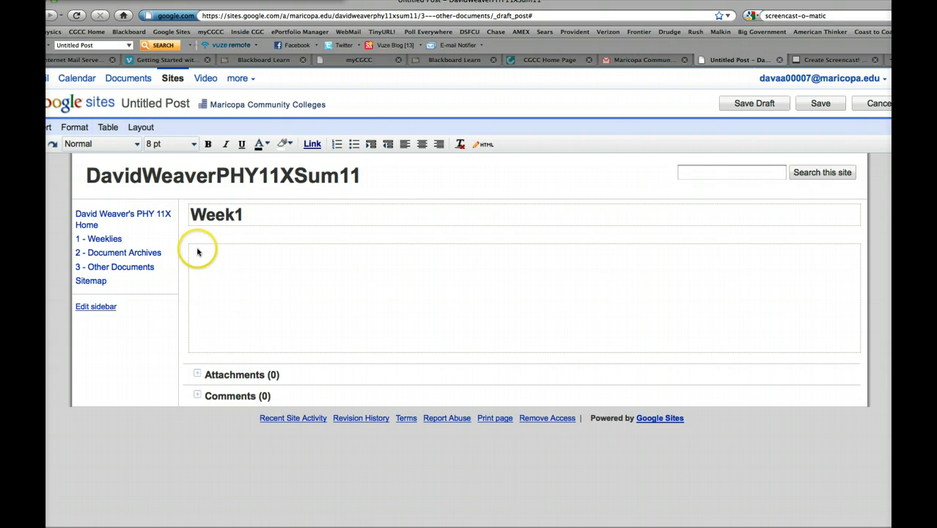
- Write "Have some description" as the body of the Week1 post and save the post
left_click(195, 248)
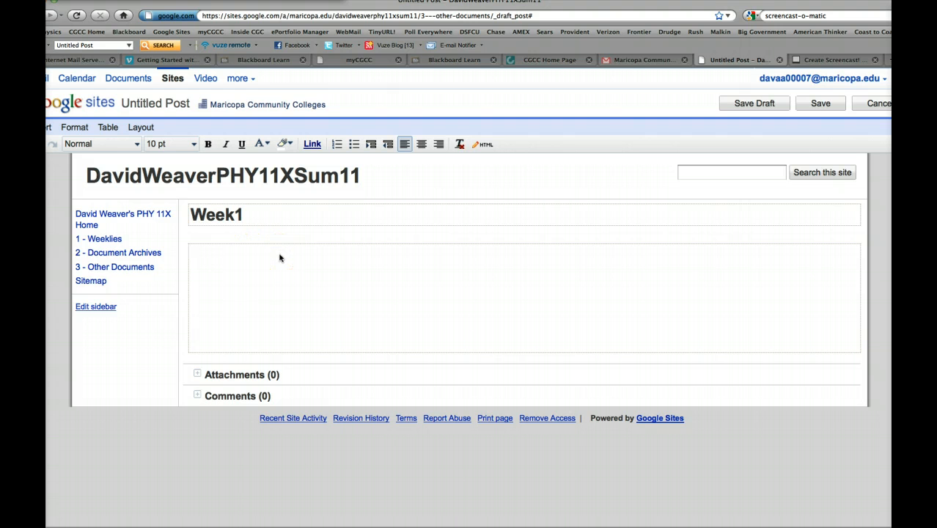
type("Have some d")
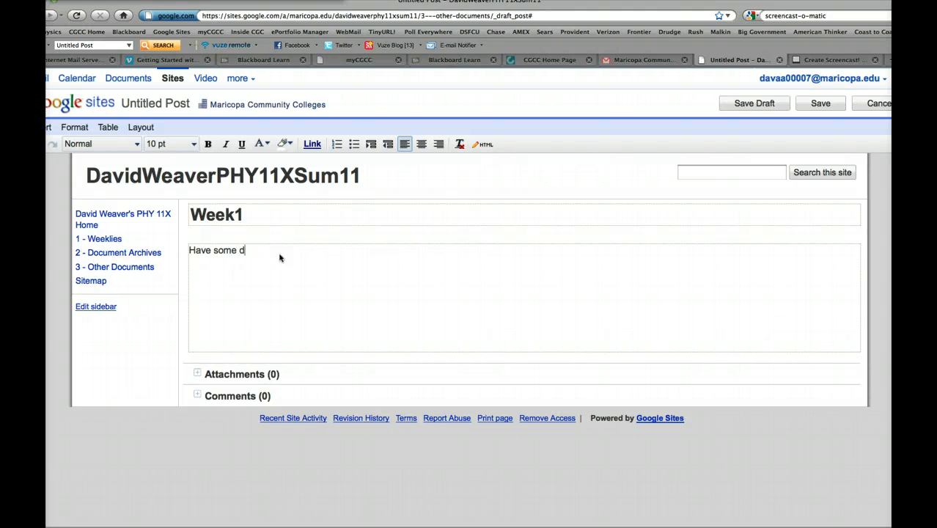
type("escription")
key("Return")
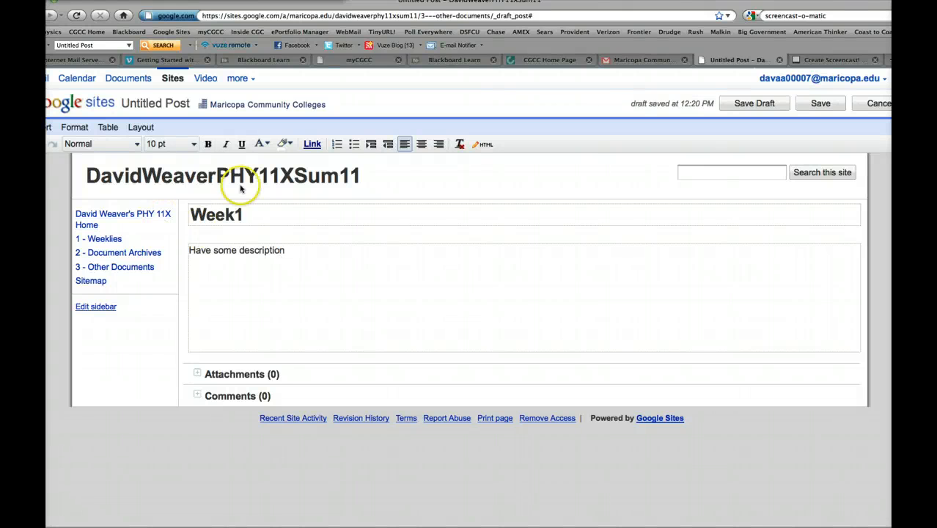
left_click(823, 104)
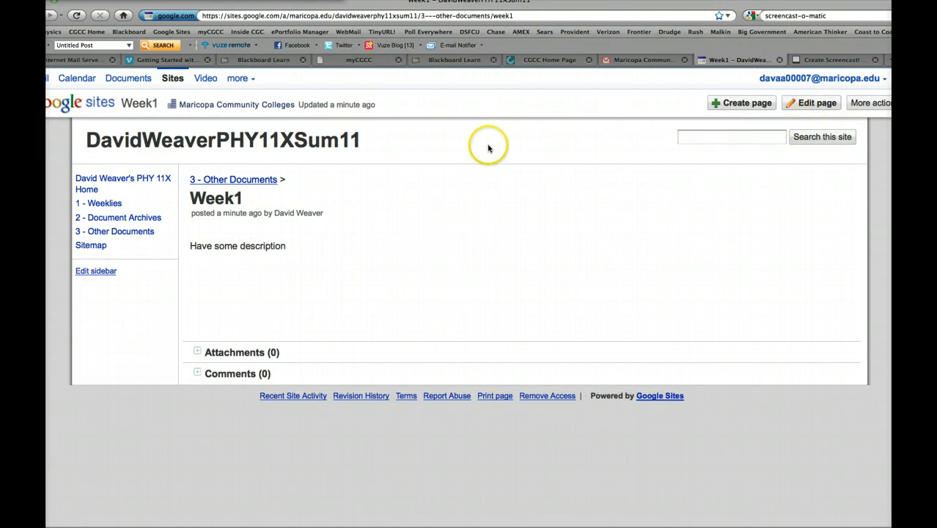
- Return to the 3 - Other Documents page and open the Week1 post for editing
left_click(133, 233)
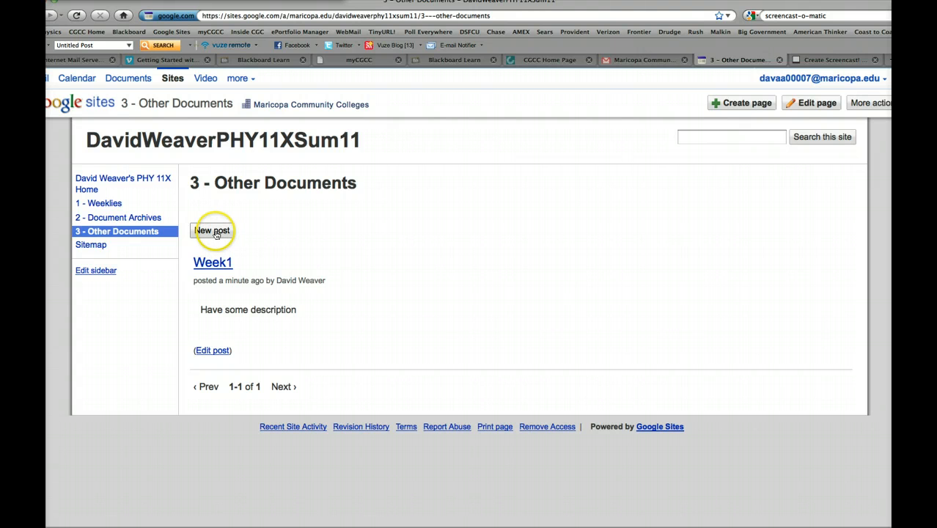
left_click(213, 233)
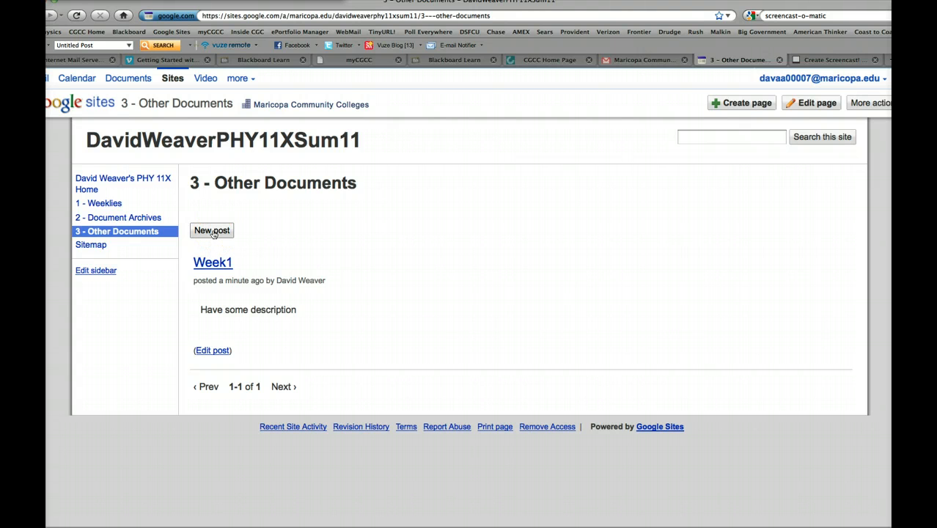
left_click(212, 233)
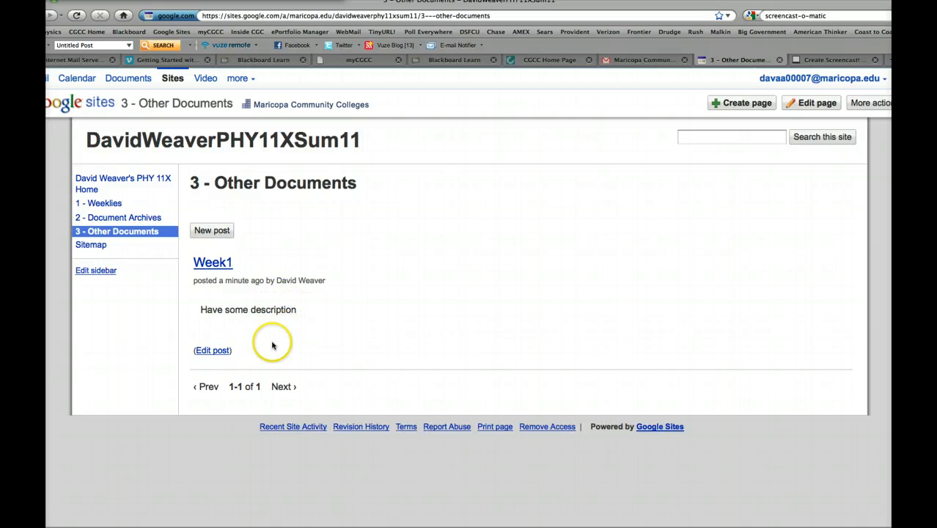
left_click(219, 352)
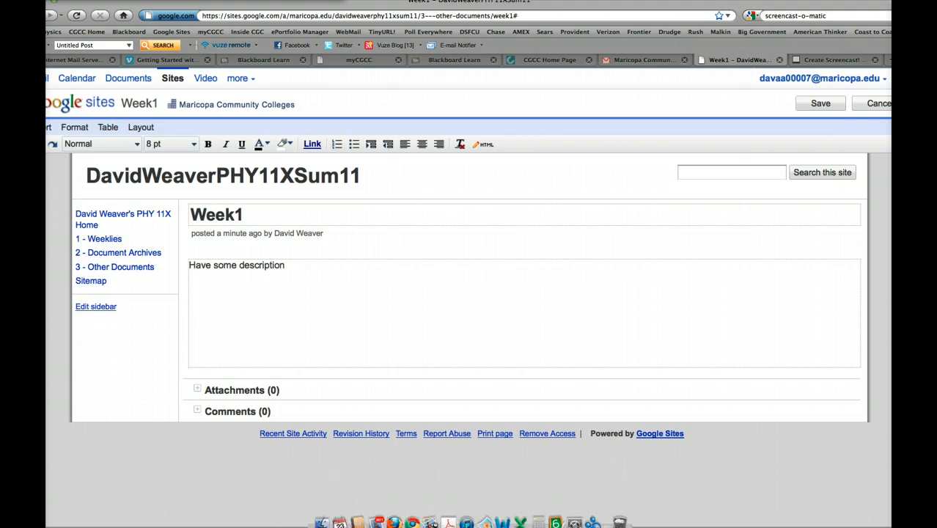
- Leave the post editor and view the site's recent activity list
right_click(309, 434)
left_click(190, 396)
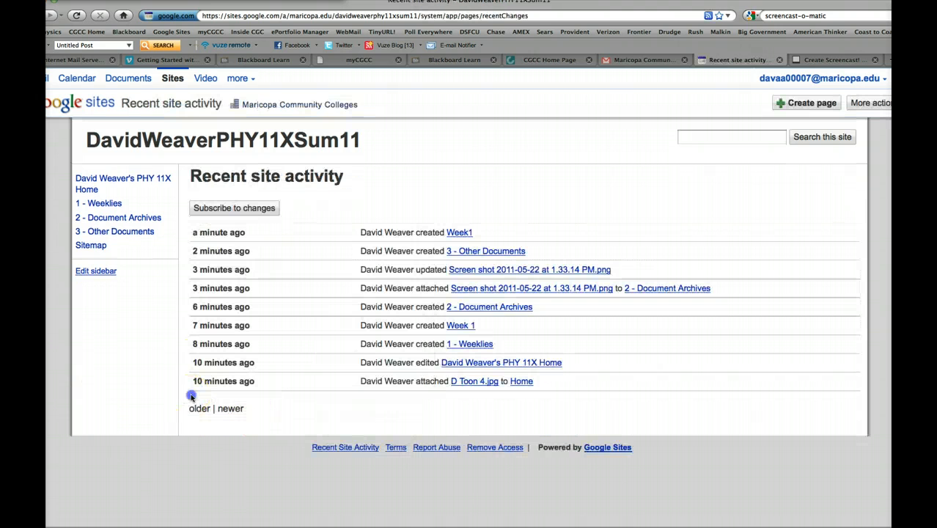